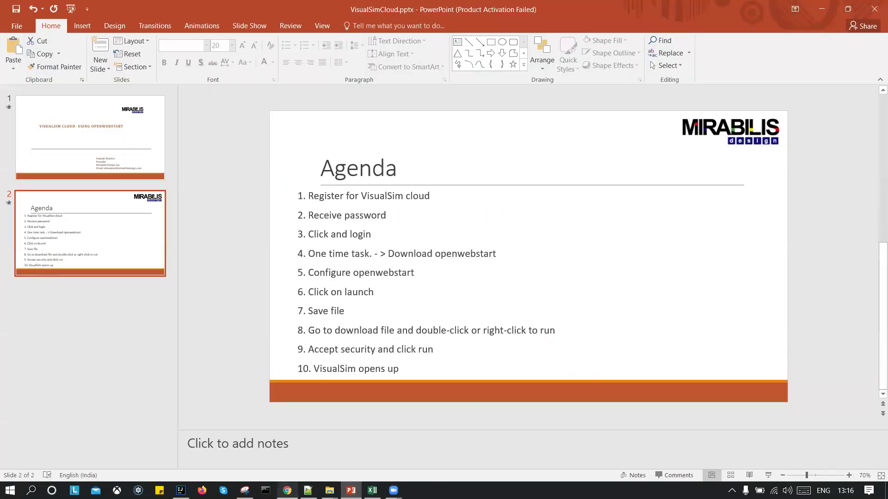
Step: Return to the Mirabilis Design homepage and go to the VisualSim Cloud page
click(287, 490)
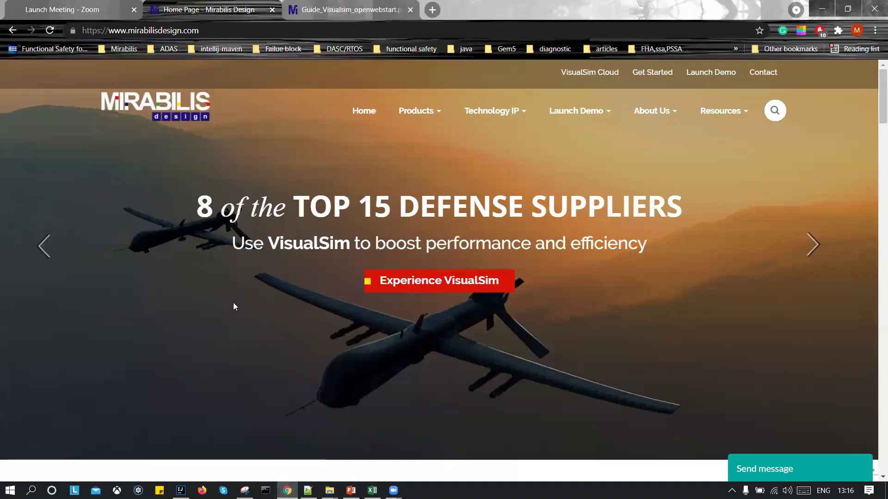
click(217, 27)
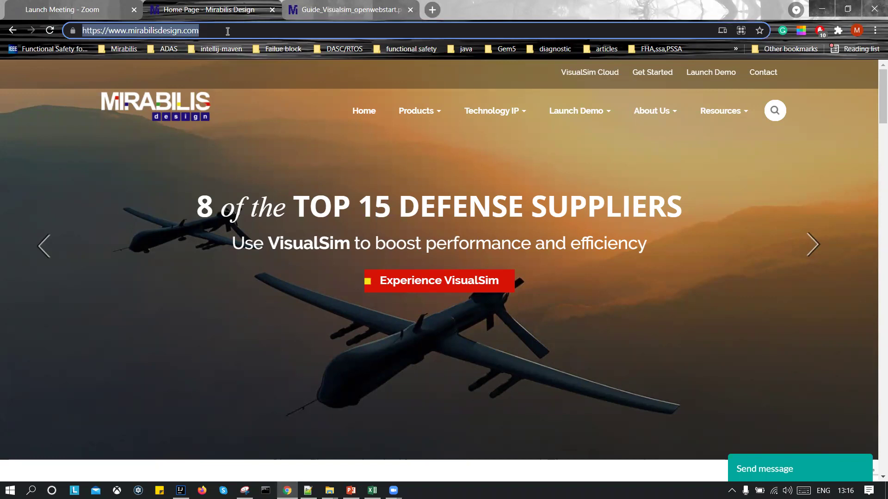
mouse_move(565, 98)
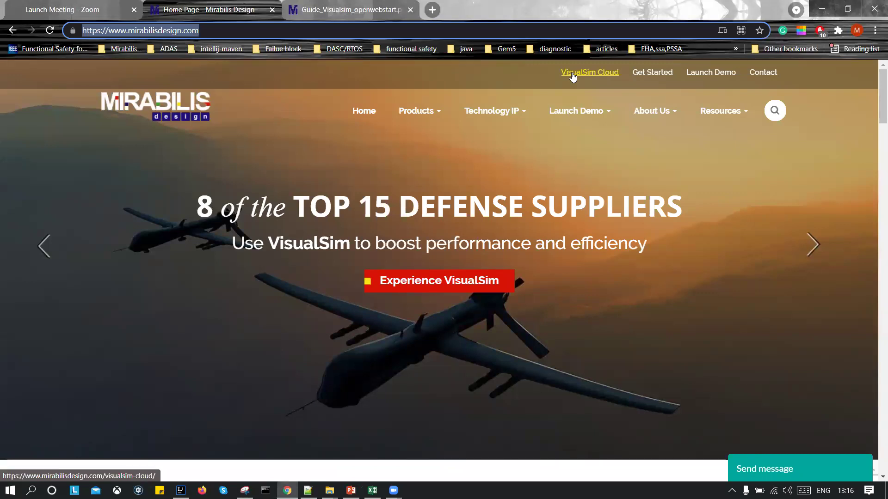
click(572, 77)
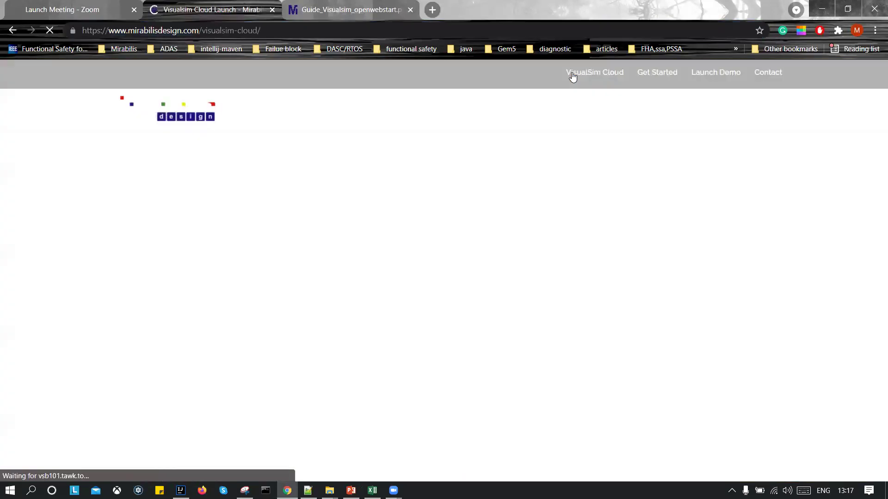
Step: Scroll down the VisualSim Cloud page and follow its Launch tile to the login page
mouse_move(583, 165)
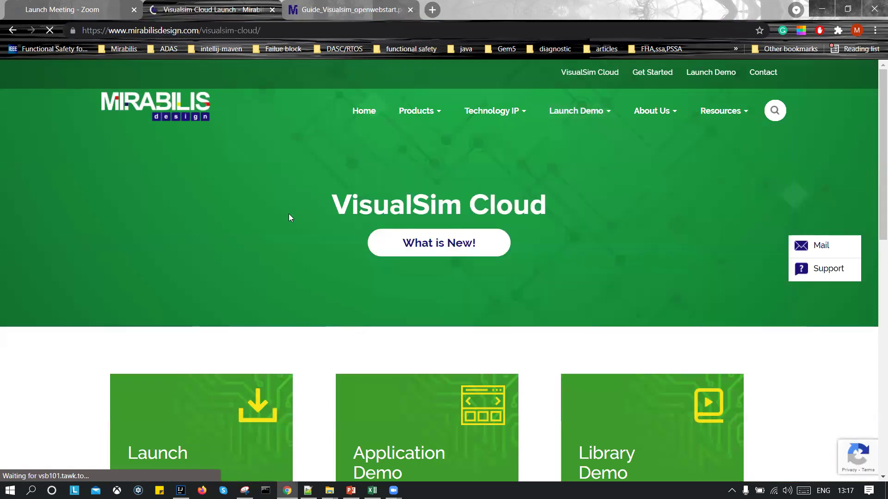
scroll(289, 214, down, 1)
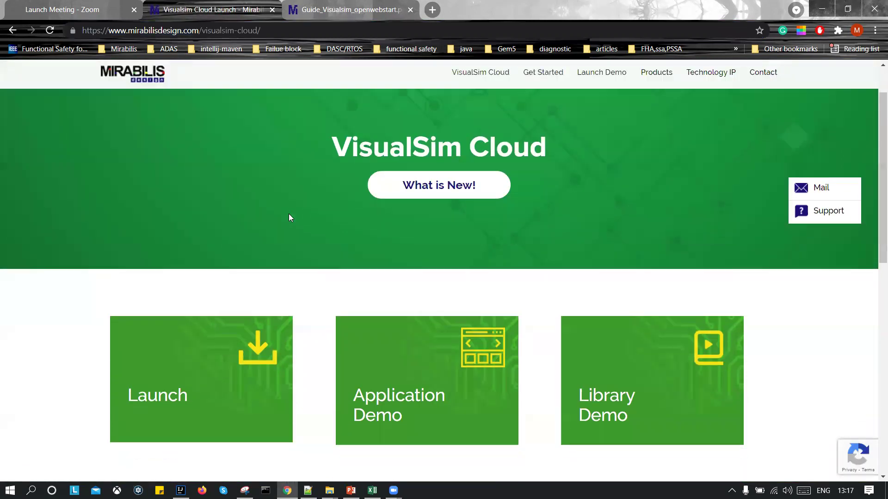
scroll(72, 285, down, 1)
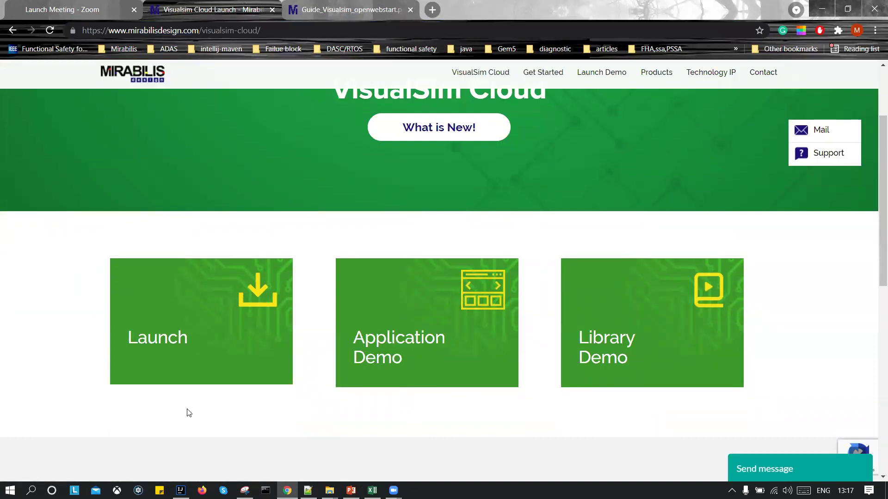
click(173, 353)
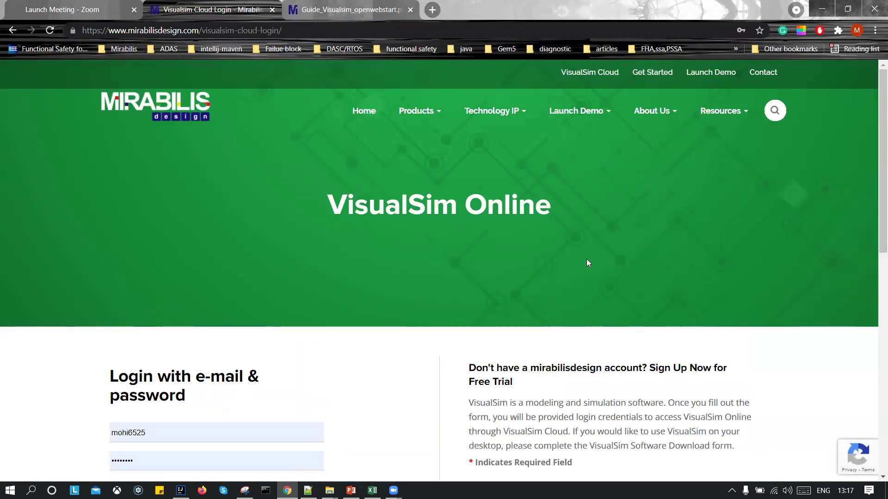
scroll(587, 263, down, 1)
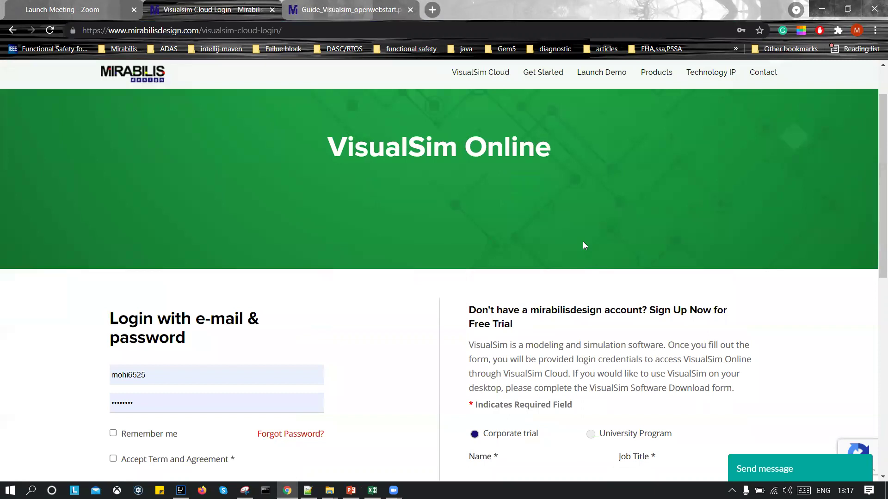
scroll(582, 242, down, 3)
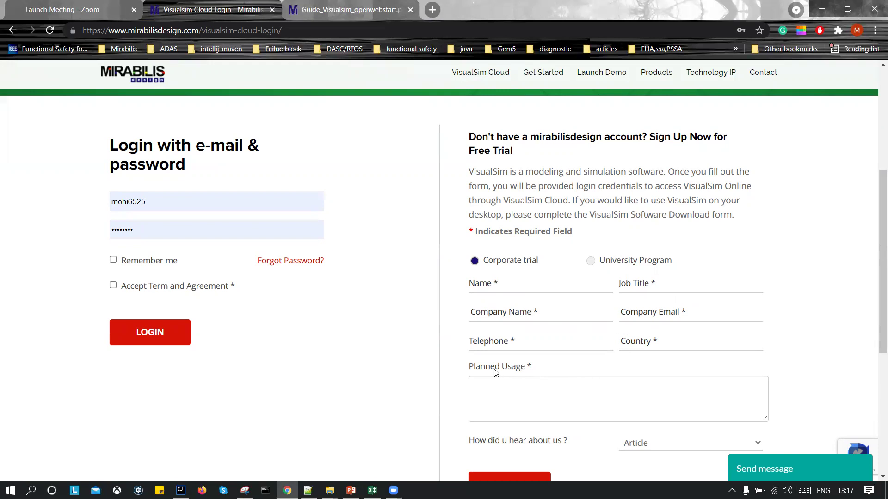
click(591, 262)
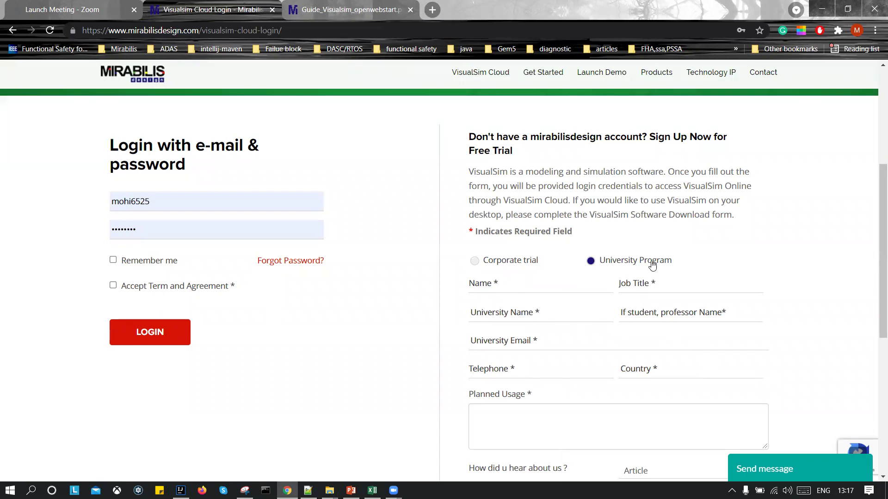
scroll(672, 269, down, 1)
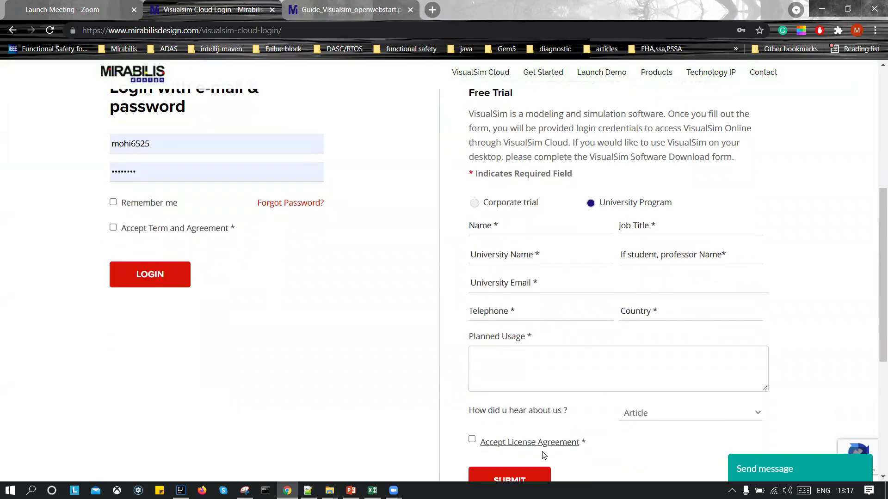
scroll(453, 375, down, 1)
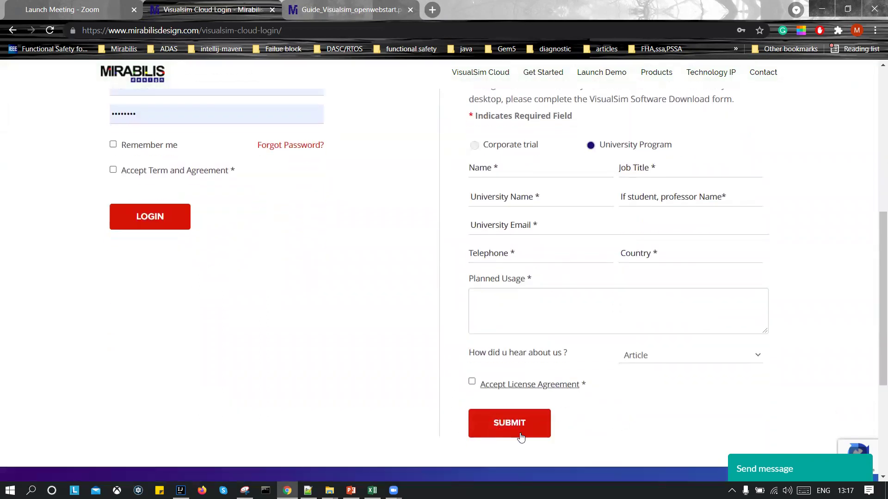
scroll(363, 343, up, 2)
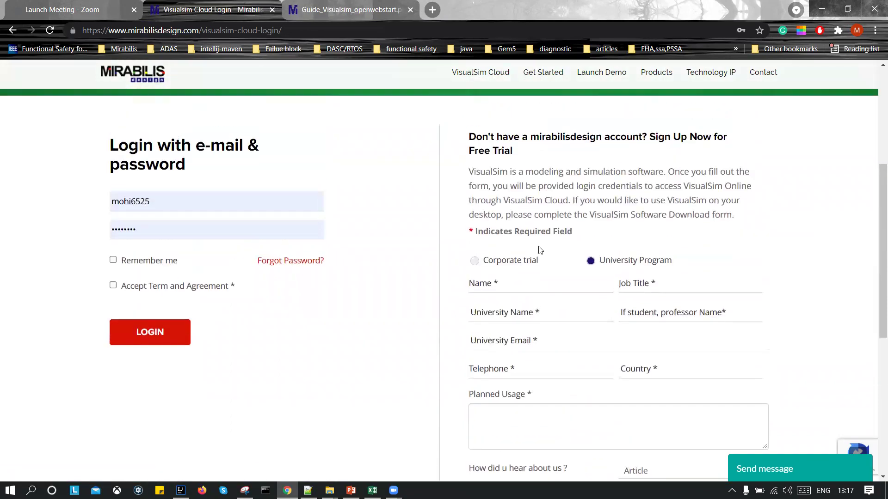
click(499, 266)
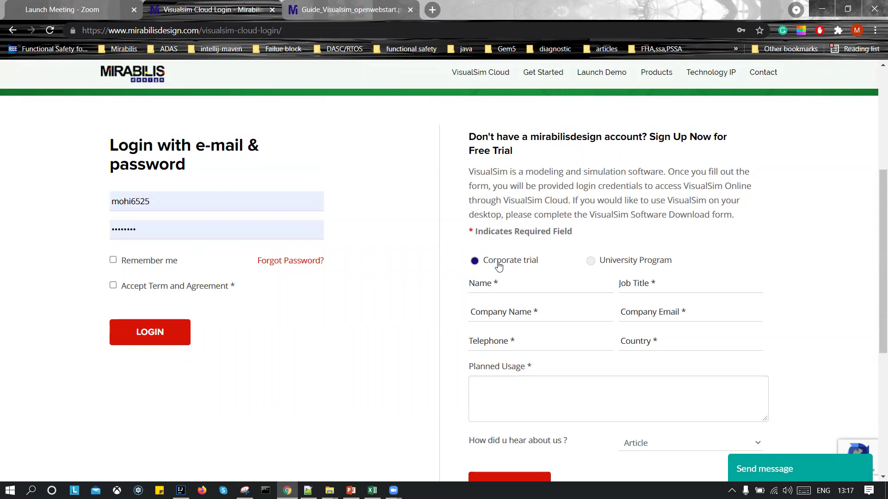
scroll(499, 265, up, 4)
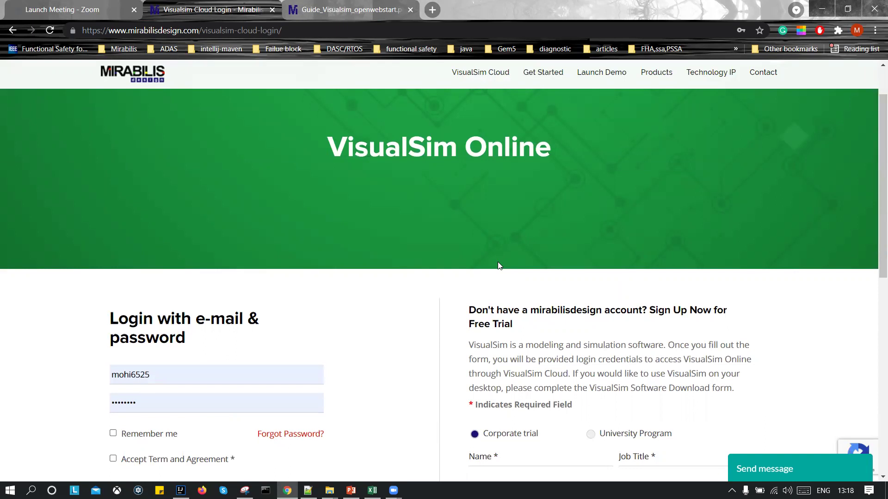
Step: Log in to VisualSim Online with Remember me and Accept Term and Agreement ticked
scroll(448, 178, up, 2)
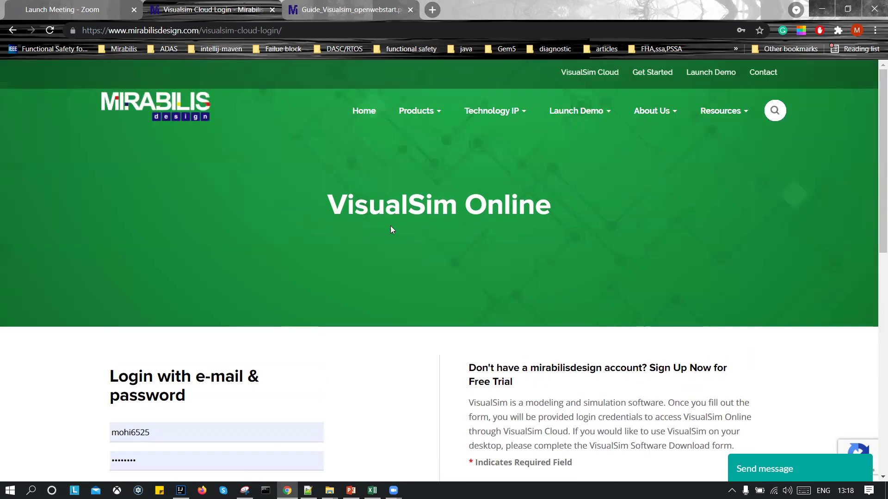
scroll(479, 215, down, 3)
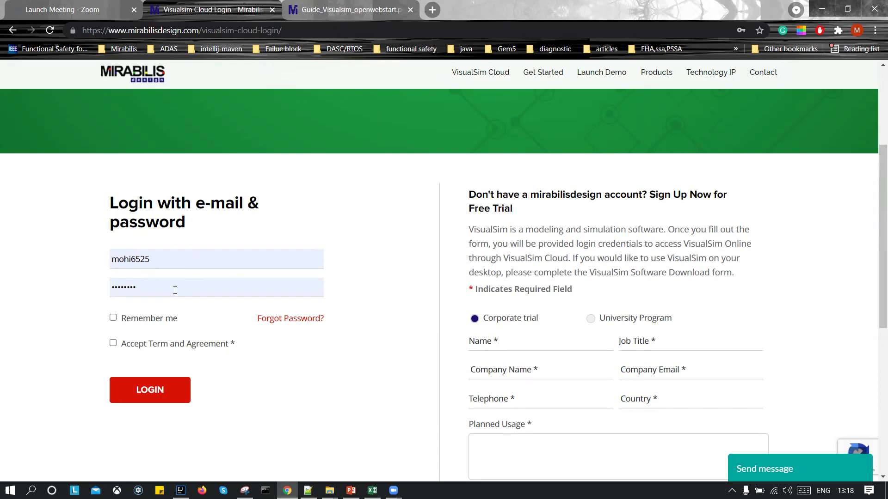
click(113, 318)
click(113, 344)
click(157, 390)
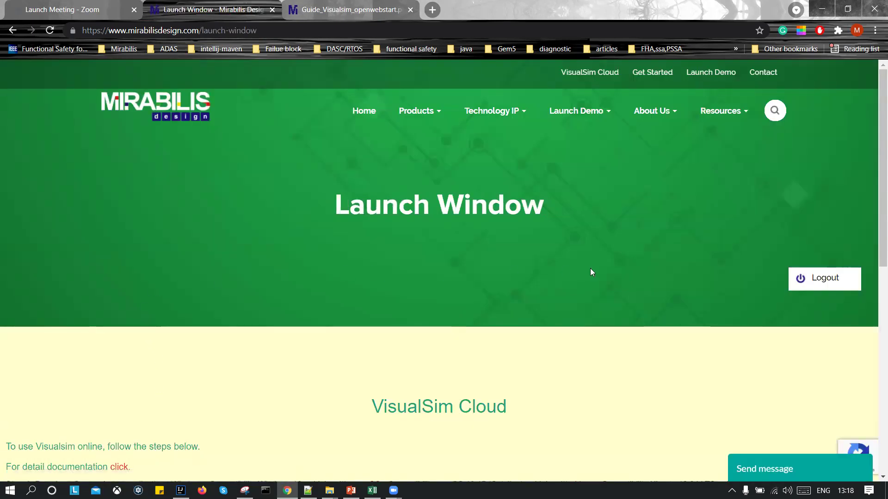
Step: Start, then cancel, the Windows OpenWebStart download, and bring up the Downloads folder
scroll(590, 272, down, 5)
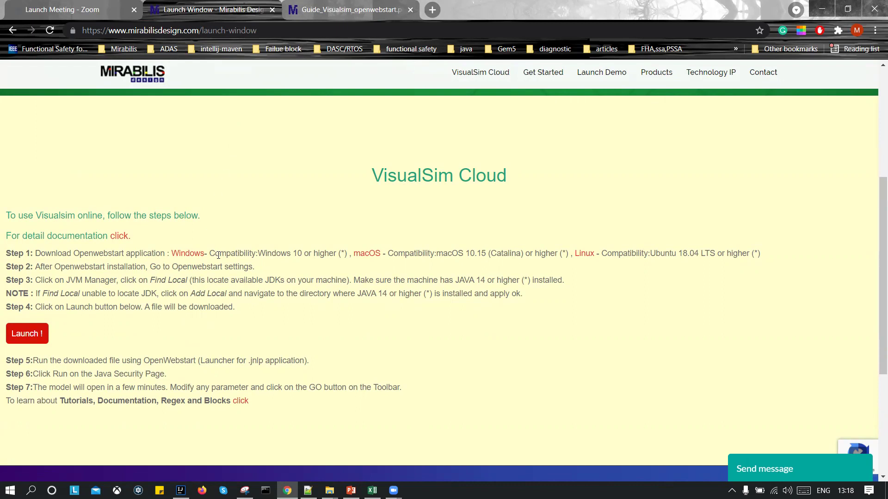
click(185, 255)
click(190, 256)
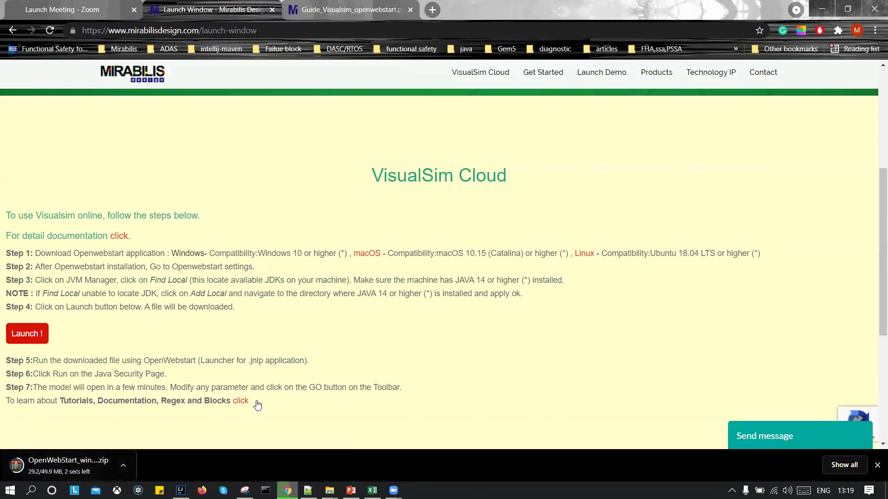
click(121, 462)
click(130, 446)
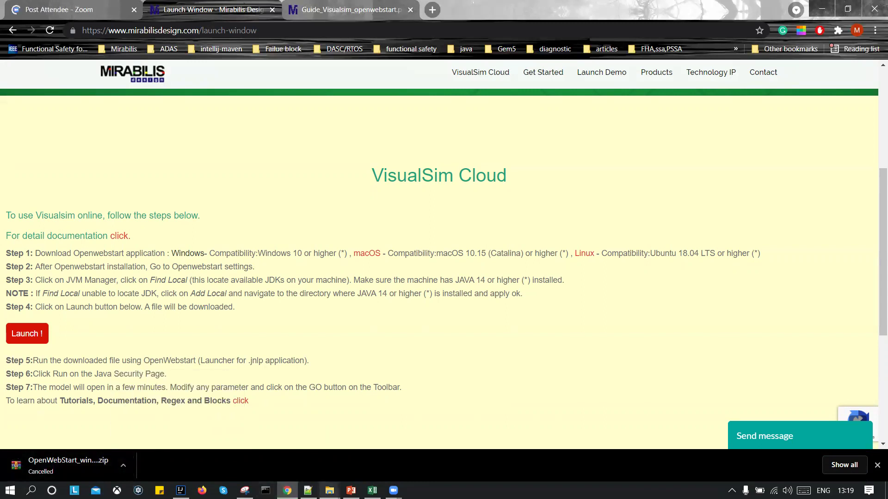
mouse_move(329, 490)
click(303, 456)
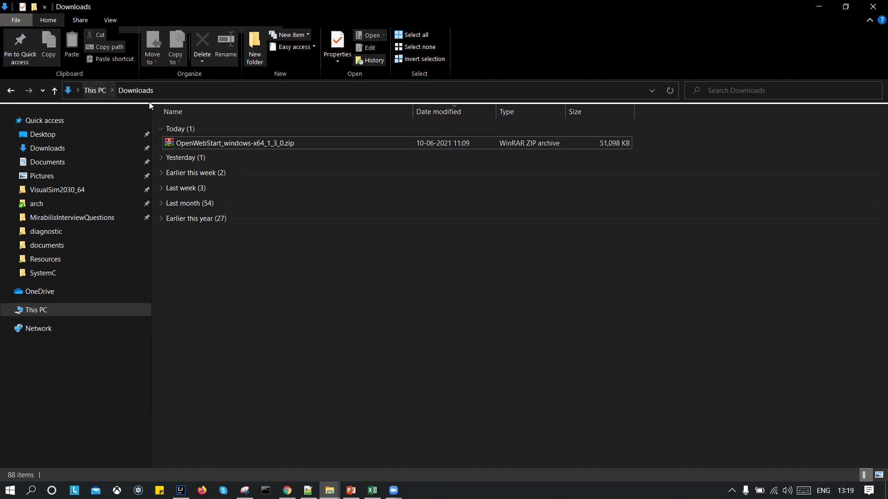
Step: Extract OpenWebStart_windows-x64_1_3_0.zip into Downloads and run the extracted installer
click(253, 141)
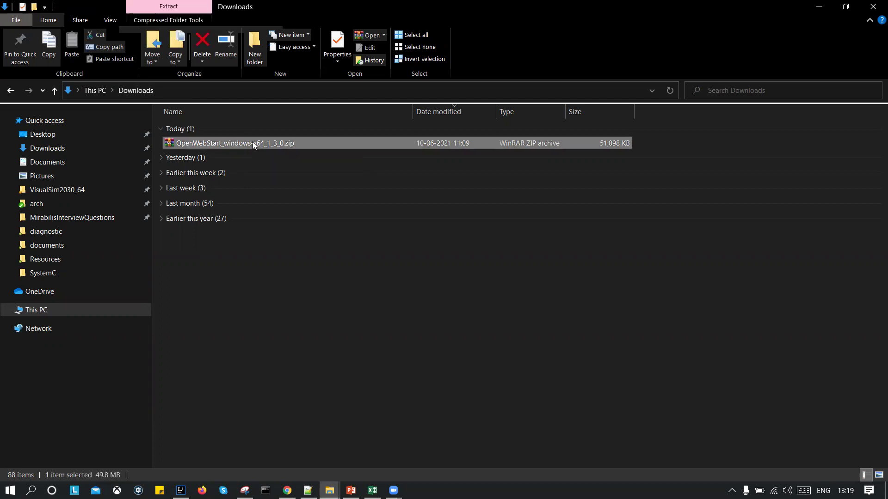
right_click(252, 141)
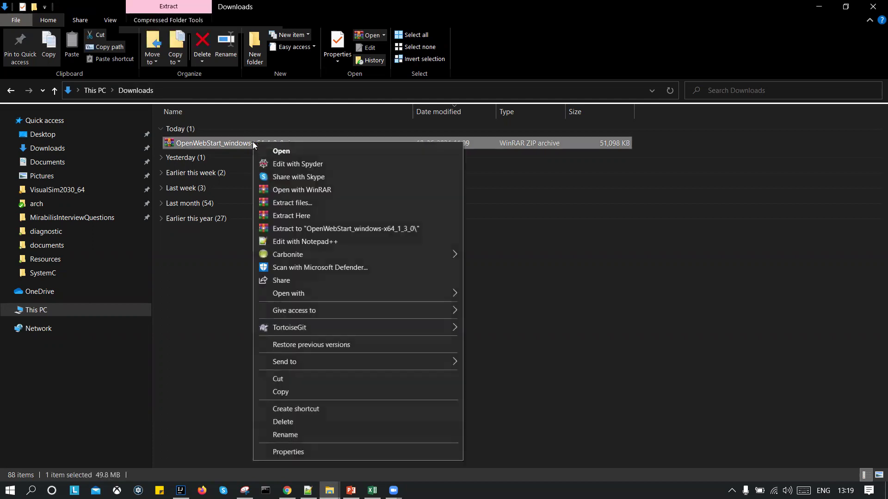
click(302, 214)
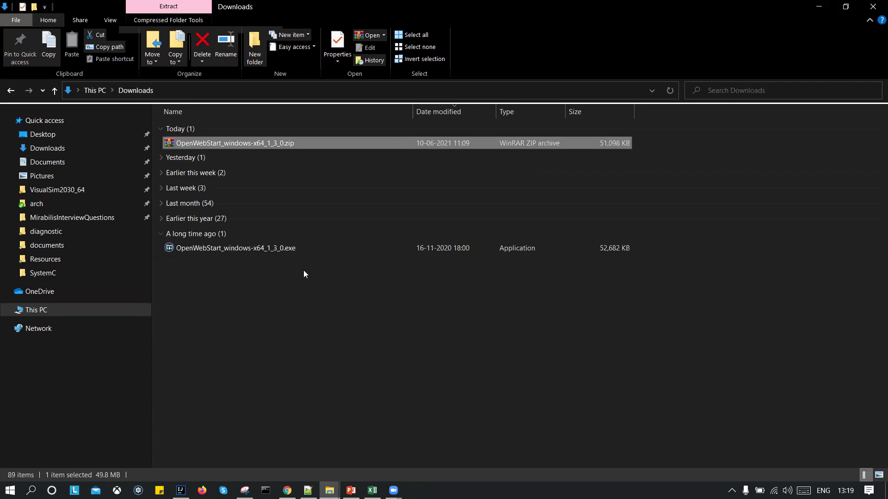
click(260, 251)
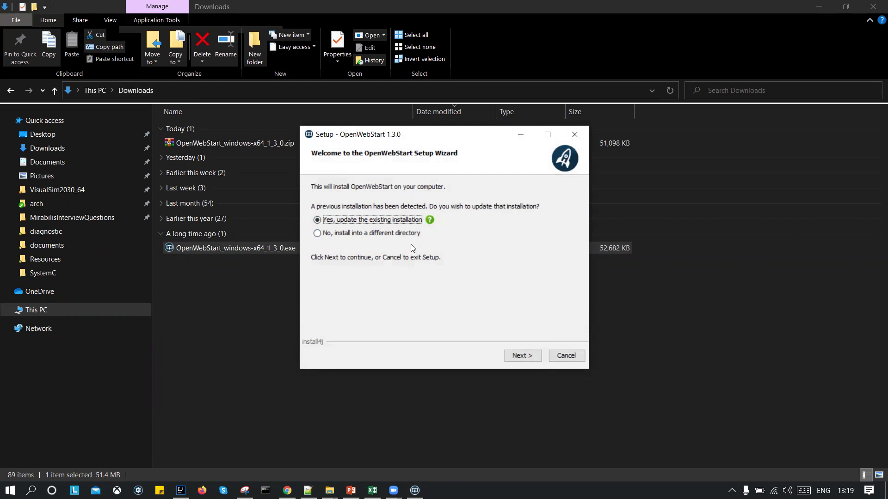
Step: Install OpenWebStart 1.3.0 for the current user with default file associations, then finish setup
click(519, 356)
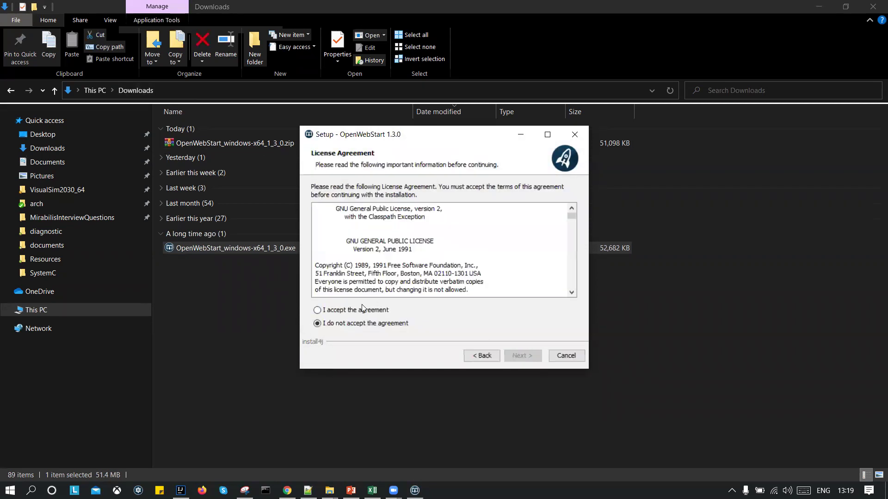
click(359, 312)
click(512, 357)
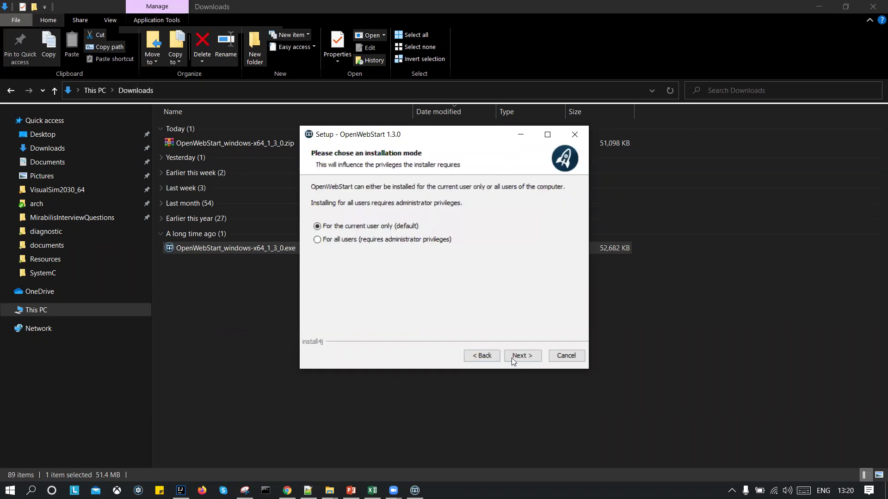
click(512, 358)
click(511, 358)
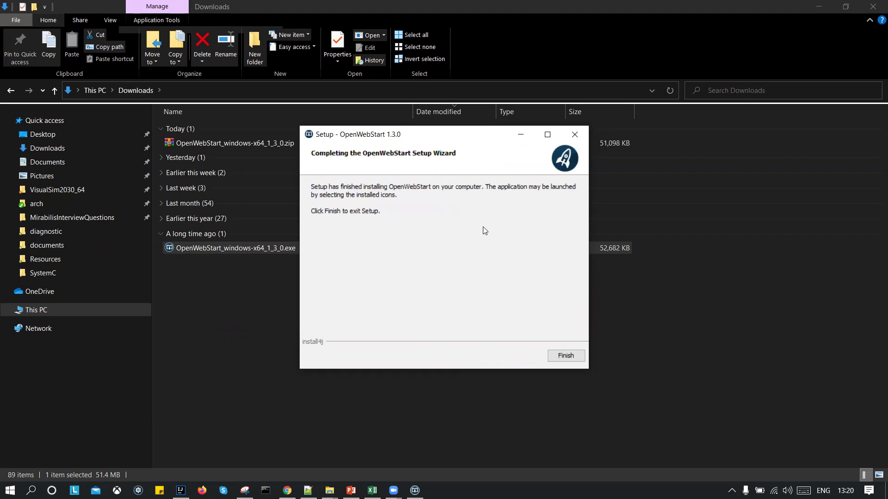
click(572, 357)
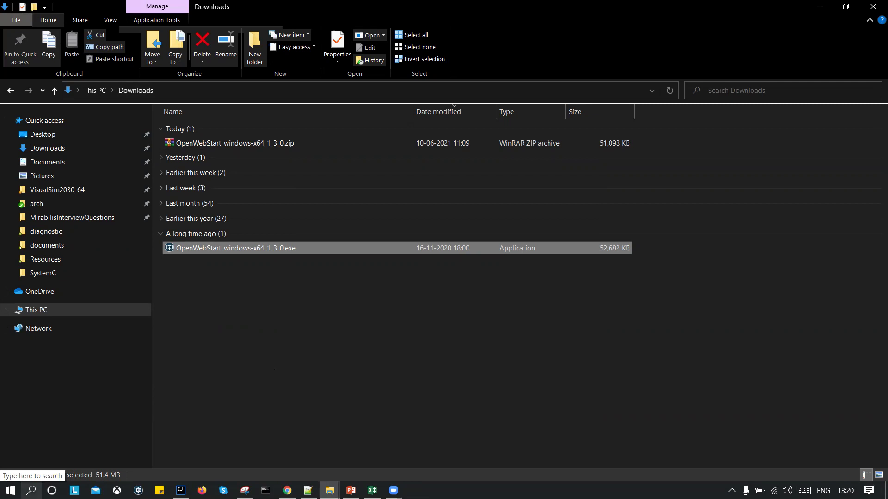
Step: Launch OpenWebStart Settings via a search for 'openweb' and decline the 1.4.0 update
click(31, 490)
text(op)
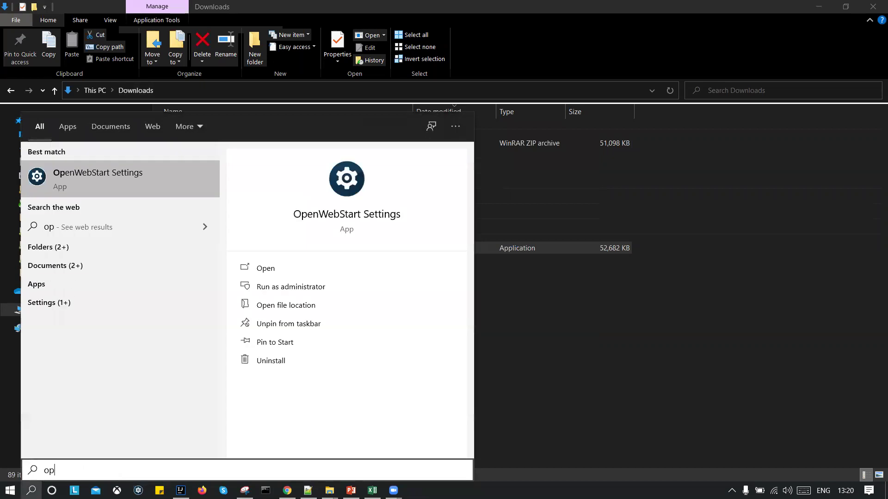
text(enweb)
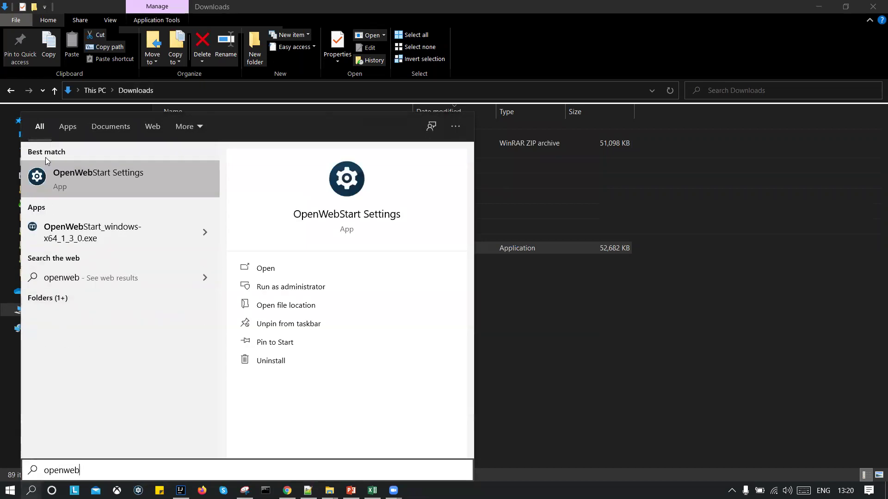
click(194, 179)
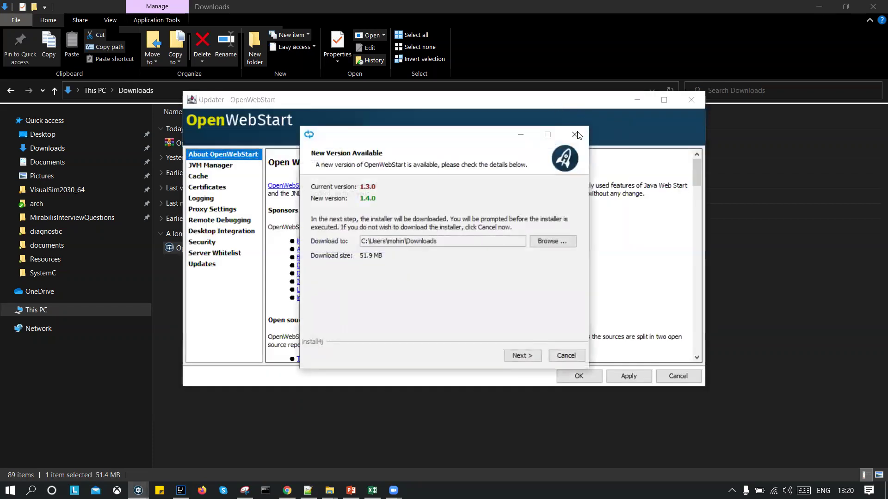
click(575, 134)
click(421, 272)
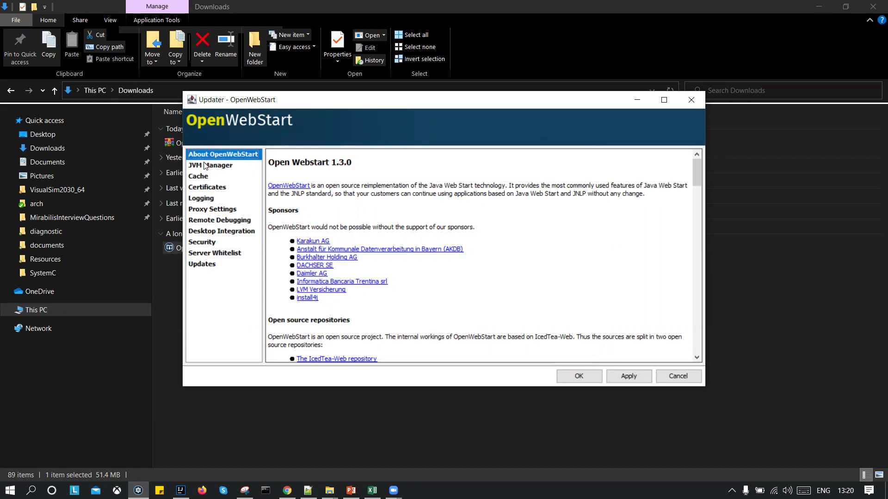
Step: Remove the 14.0.2 and 15.0.2 JVMs in JVM Manager, then rediscover local JVMs
click(206, 166)
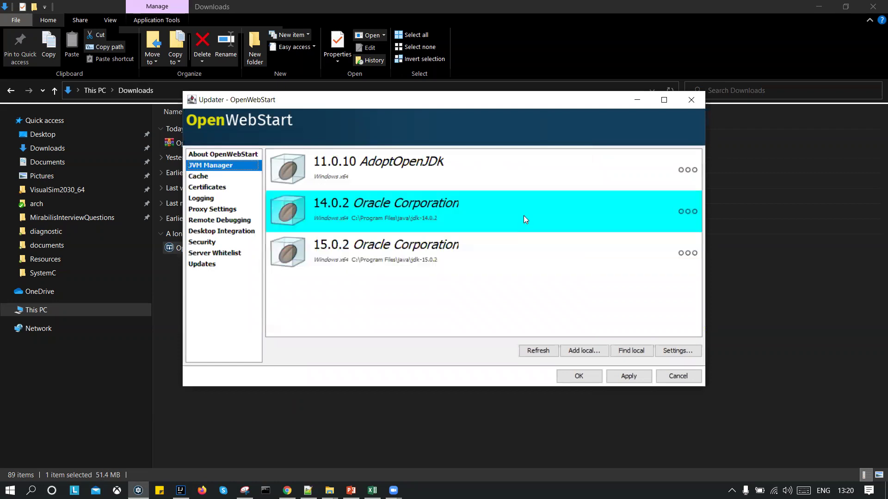
click(683, 214)
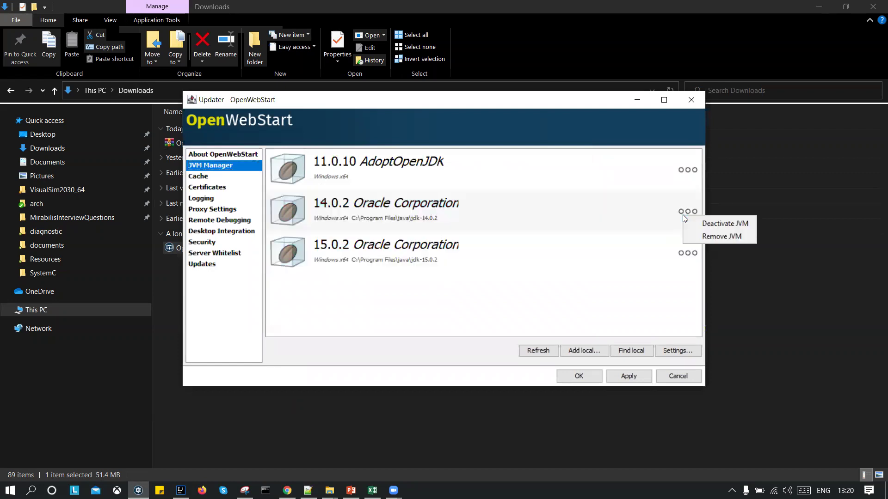
click(702, 237)
click(682, 213)
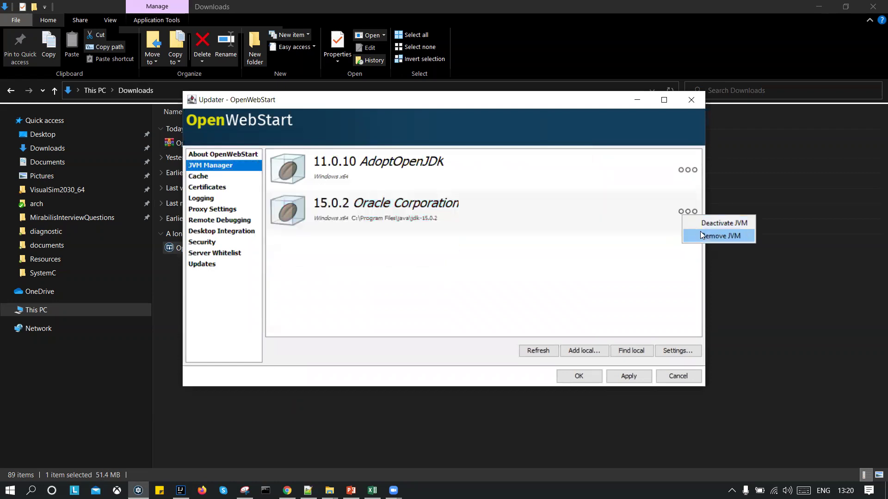
click(702, 236)
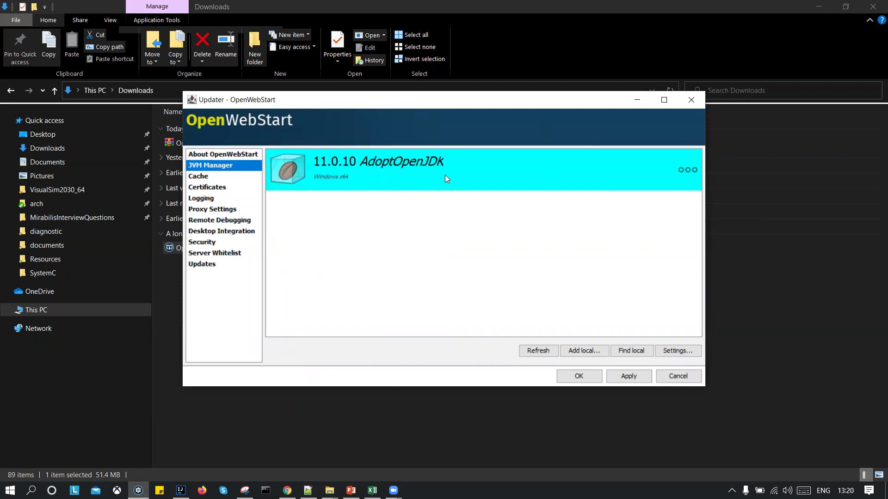
click(626, 351)
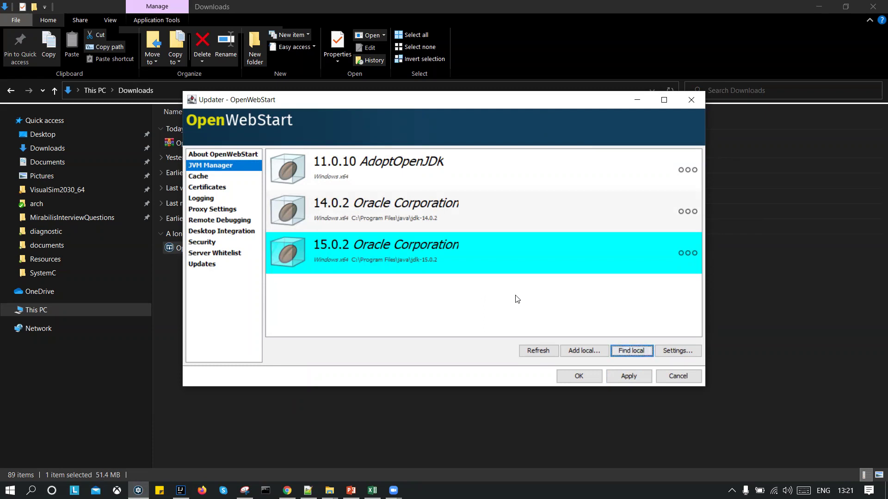
Step: Add the local 15.0.2 JDK folder as a JVM, then apply and confirm the settings
click(582, 351)
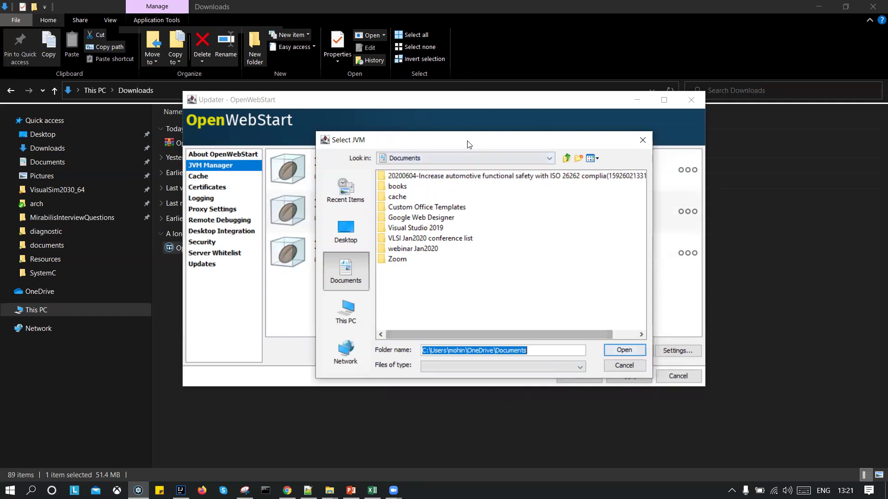
drag(467, 143, 461, 254)
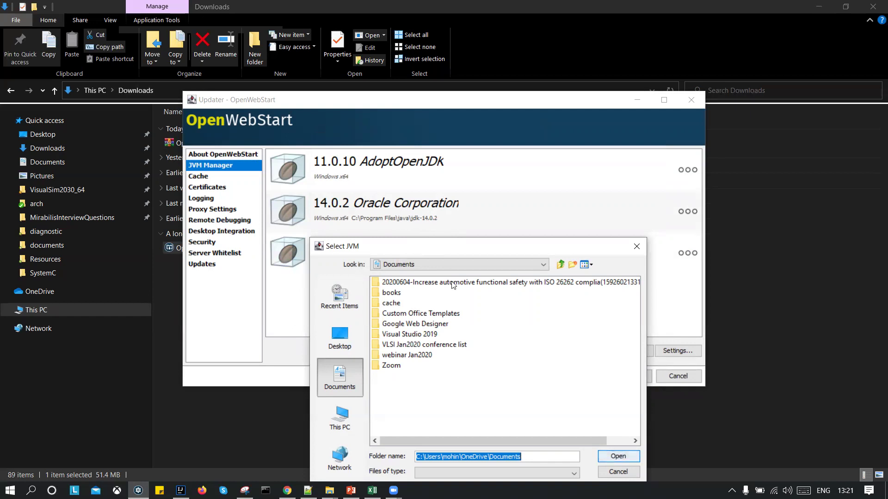
click(611, 457)
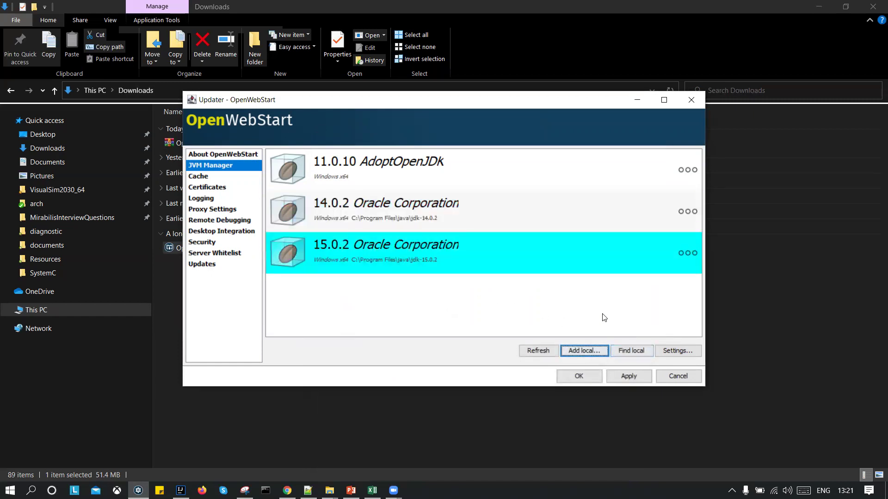
click(628, 377)
click(575, 378)
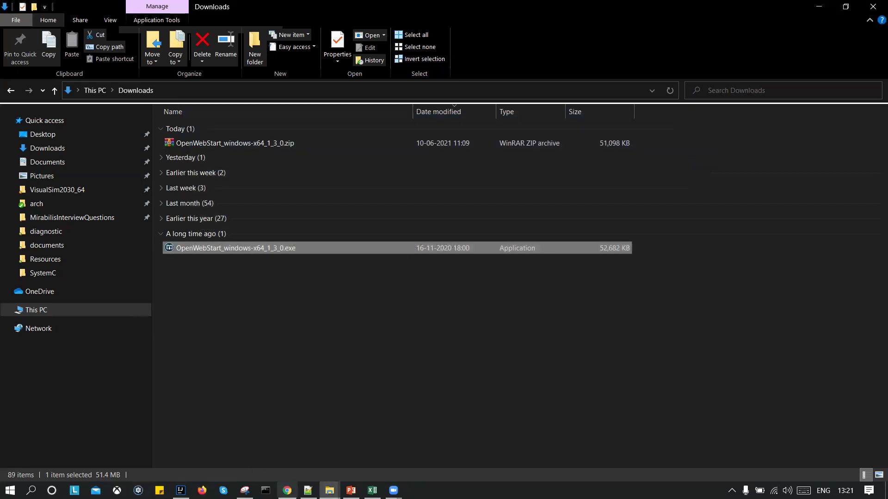
Step: Download Startermodel.jnlp from the Launch! button and keep it despite the harmful-file warning
key(alt+Tab)
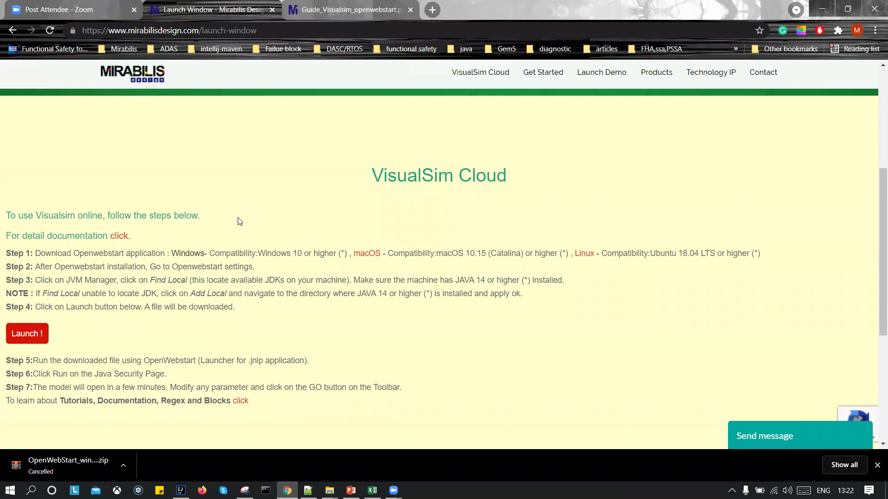
click(21, 336)
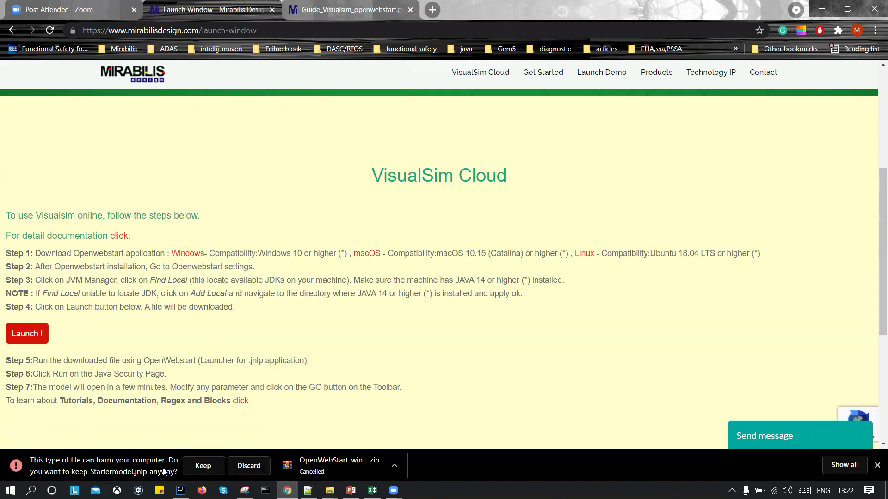
click(203, 466)
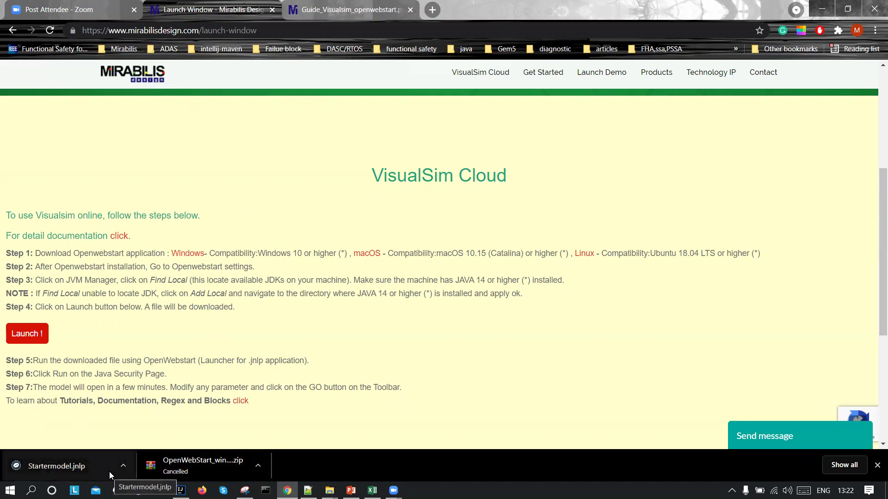
Step: Run Startermodel.jnlp from the Downloads folder to launch VisualSim Architect
mouse_move(329, 490)
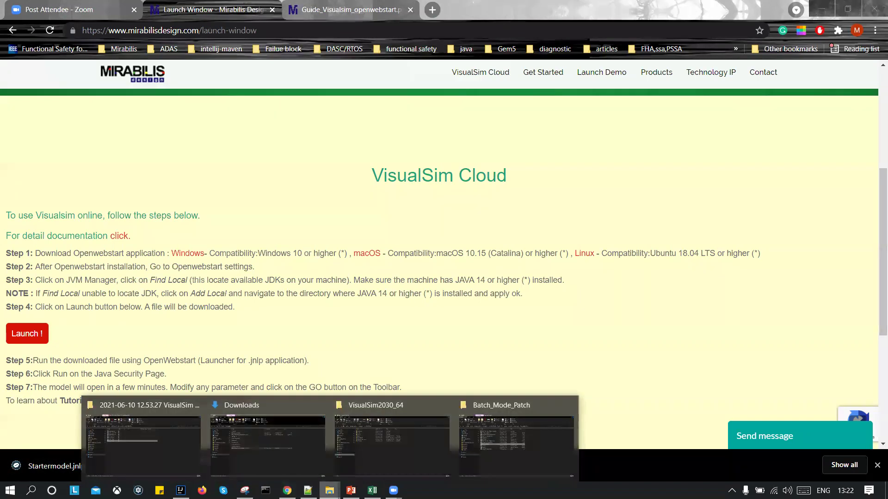
click(280, 459)
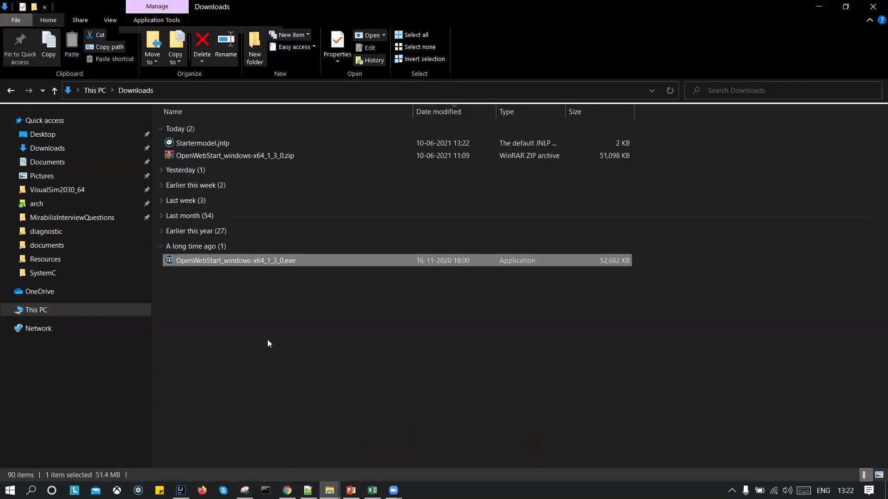
click(218, 146)
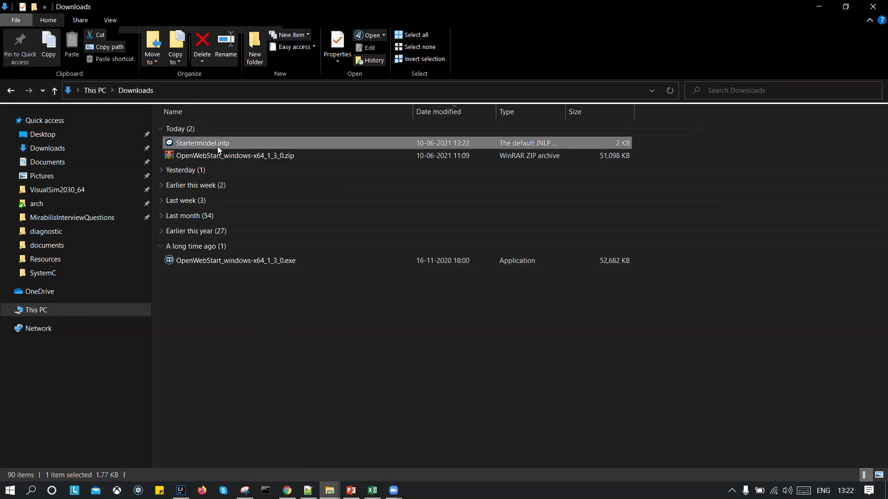
double_click(218, 146)
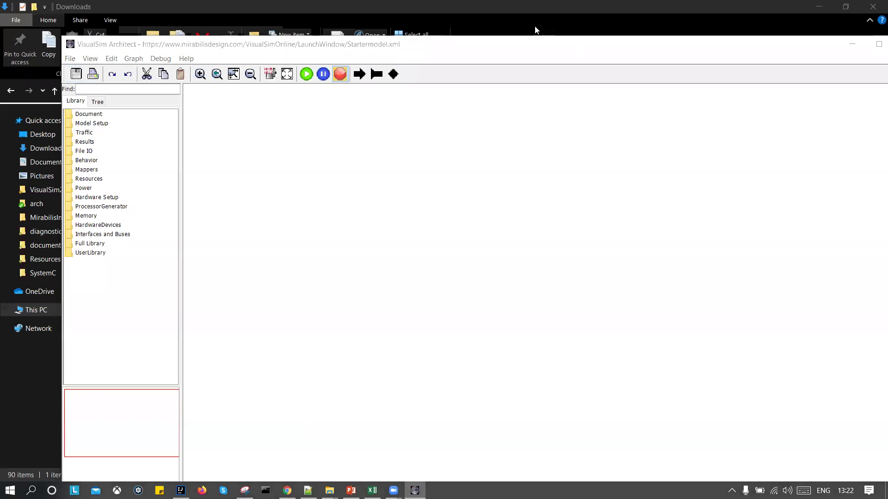
Step: Maximize the empty VisualSim Architect starter window, then minimize it to reveal the Downloads folder with Startermodel.jnlp
click(832, 24)
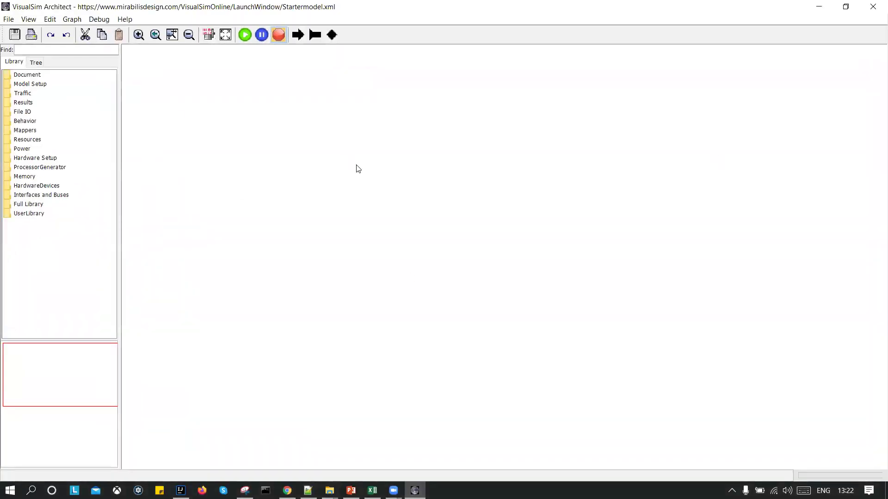
click(818, 5)
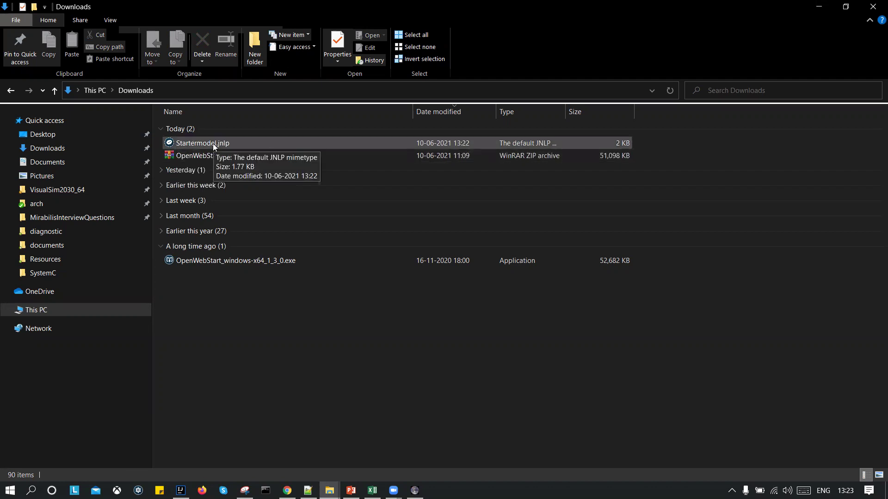
Step: Return to the Mirabilis launch page in Chrome and bring up the OpenWebStart documentation PDF
mouse_move(287, 491)
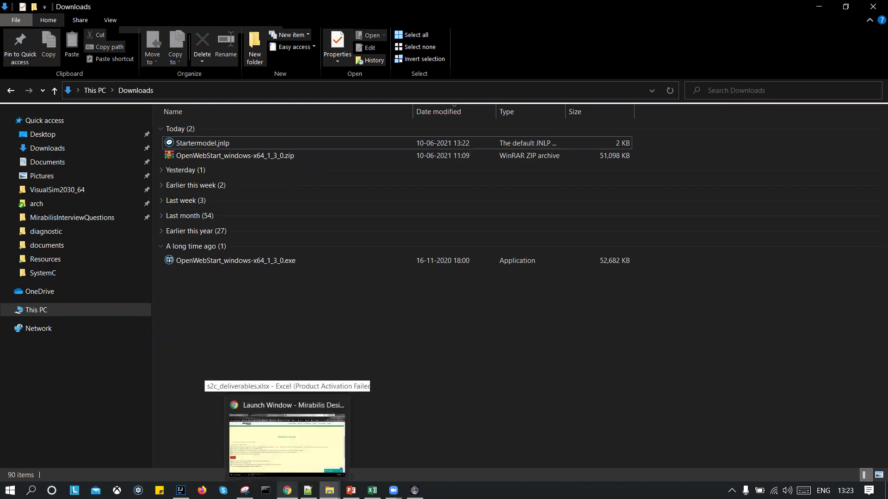
click(285, 447)
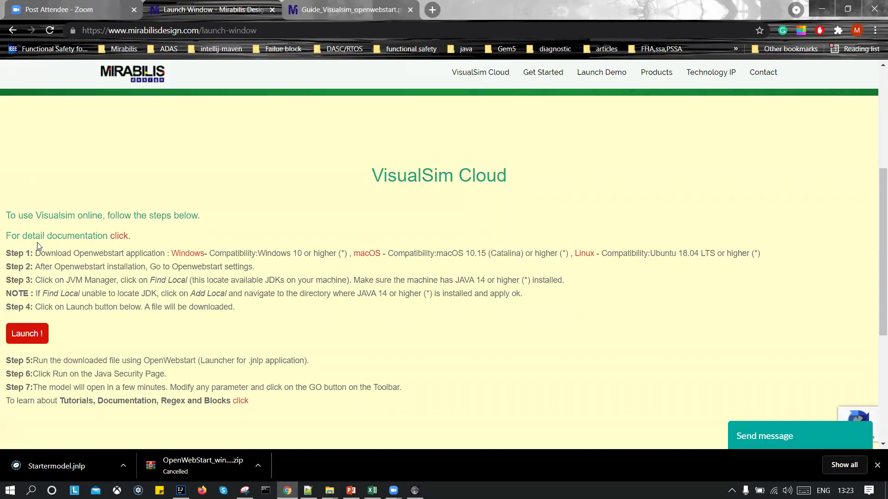
click(119, 237)
key(ctrl+Tab)
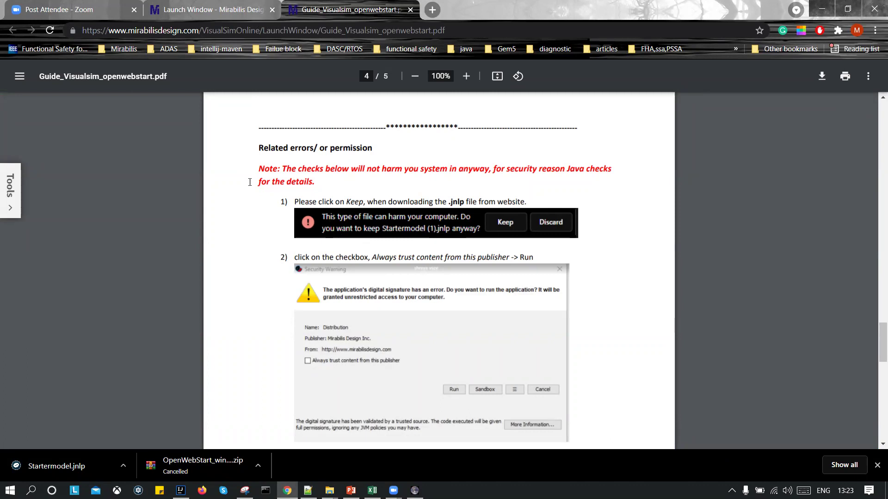
Step: Scroll through the guide's Java permission steps at 156% zoom, then minimize Chrome
scroll(402, 284, up, 2)
scroll(345, 225, down, 2)
scroll(396, 226, down, 1)
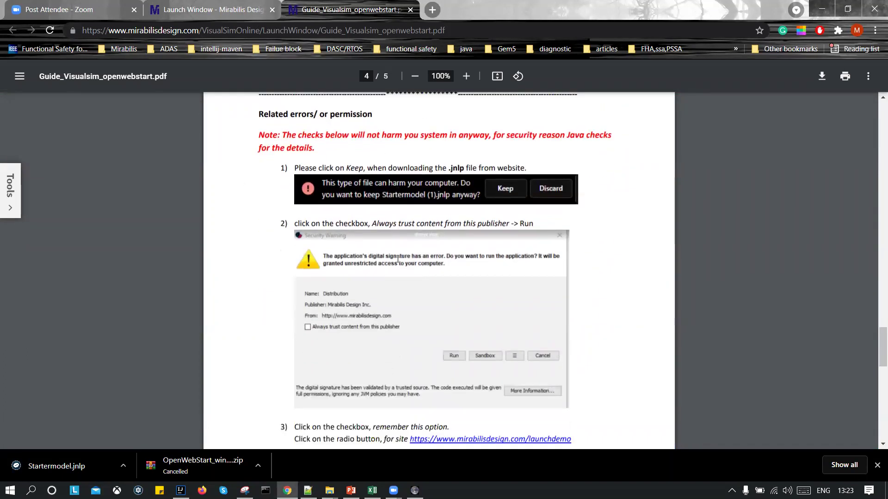
scroll(380, 260, down, 1)
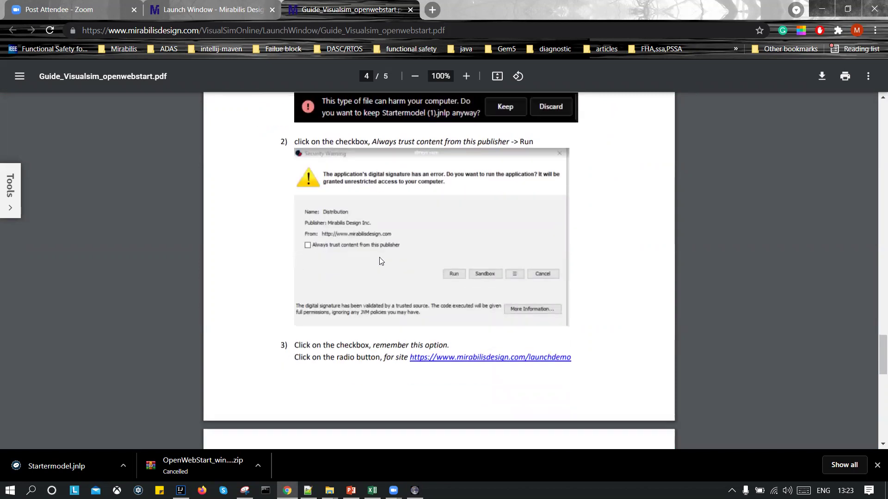
scroll(380, 260, up, 3)
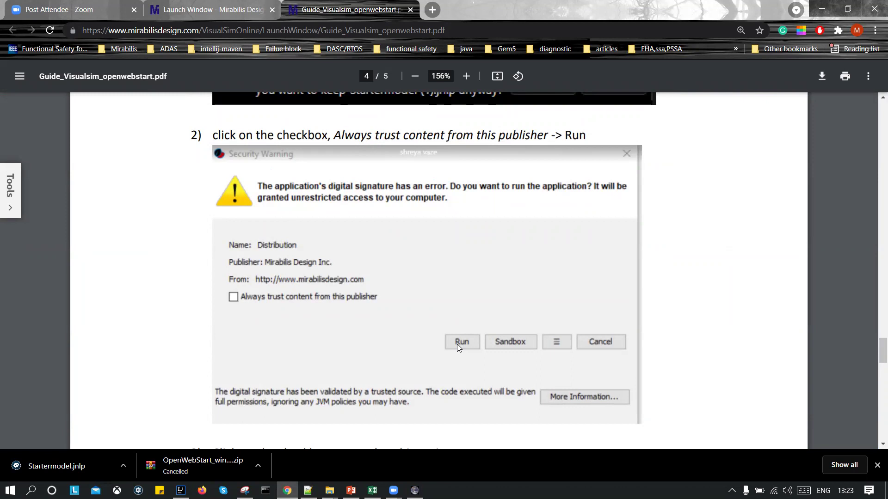
scroll(457, 344, down, 3)
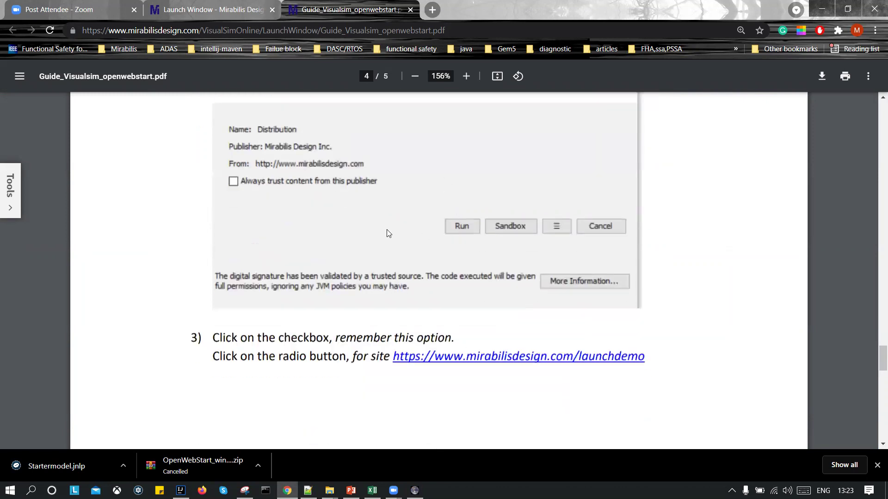
scroll(387, 230, down, 6)
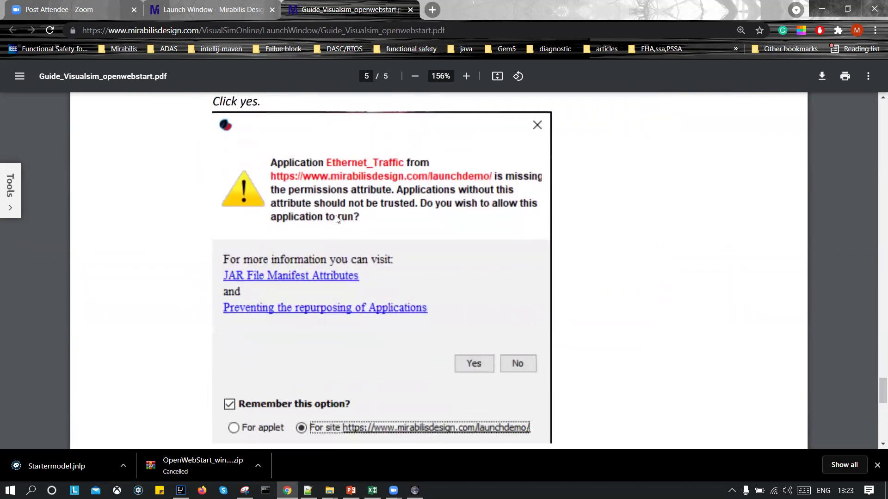
scroll(360, 220, down, 1)
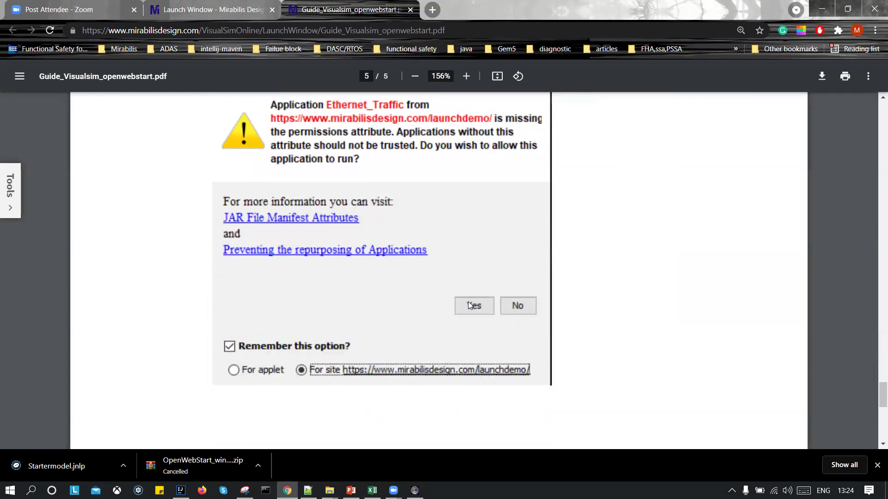
scroll(468, 302, up, 8)
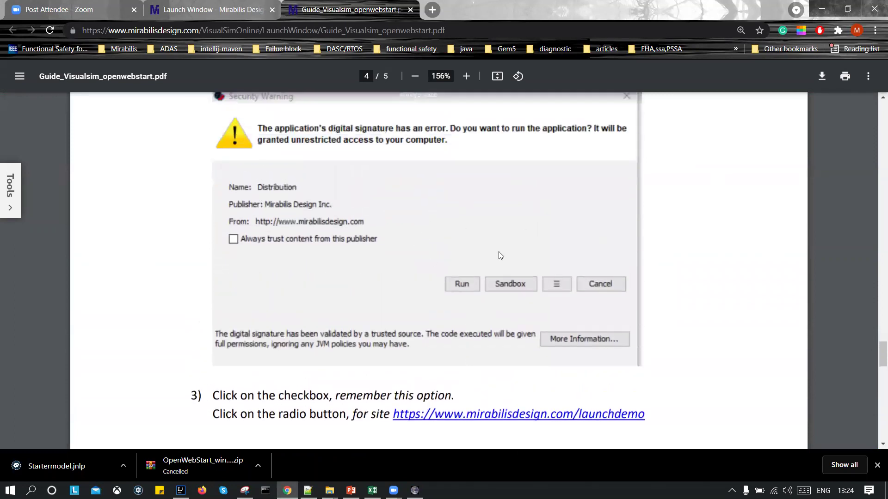
scroll(500, 255, up, 3)
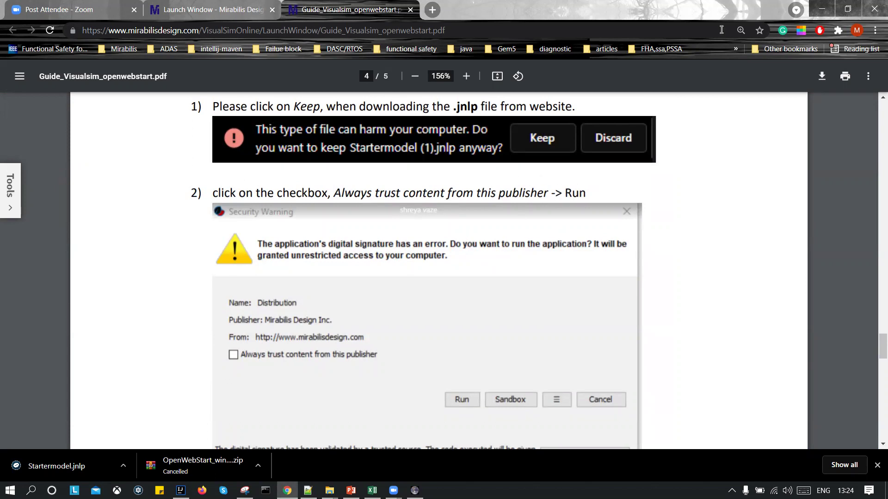
click(822, 9)
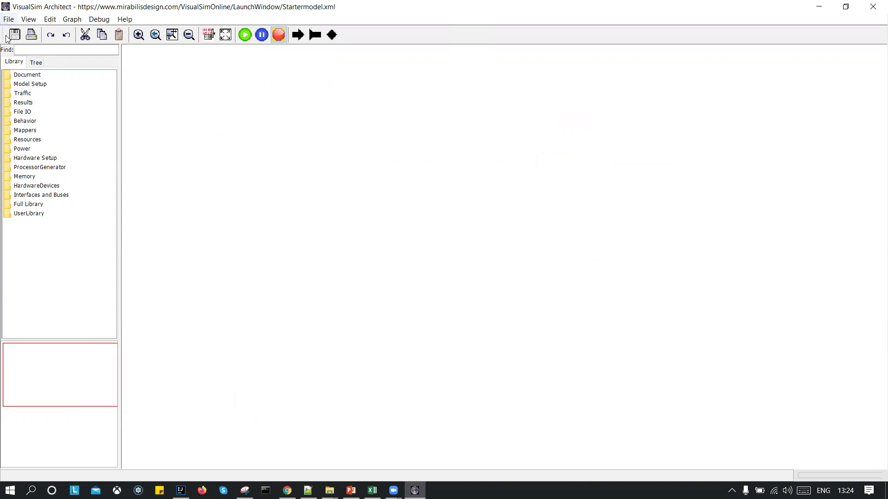
Step: Choose File > Open Template List to show the 'Modeling and Simulation with VisualSim Architect' demo links
click(7, 19)
click(23, 20)
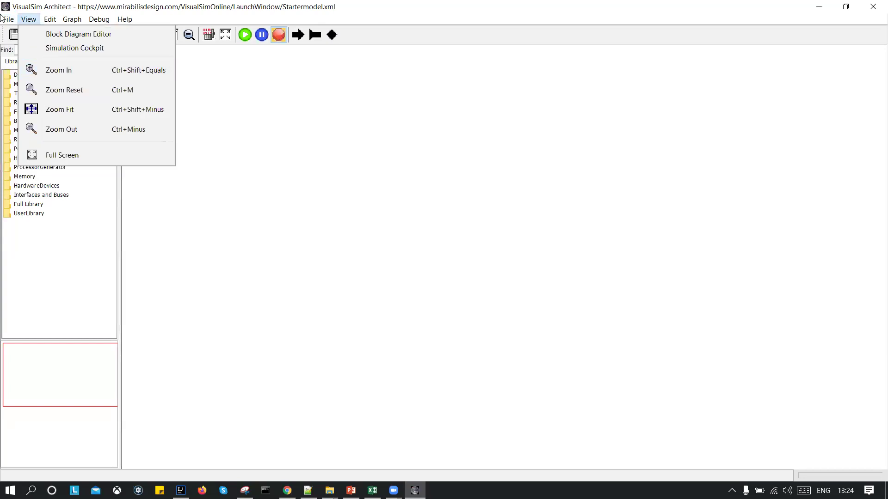
click(8, 20)
click(11, 77)
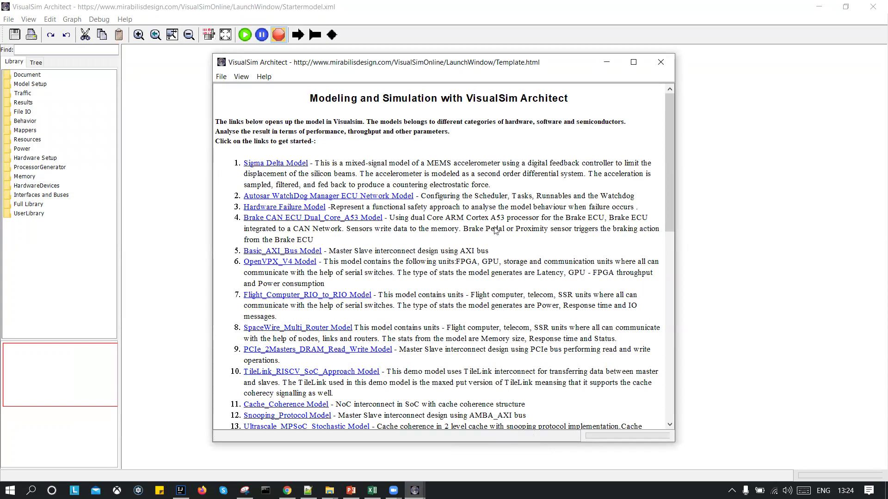
Step: Open the Sigma Delta Model demo, move its window aside, and run the simulation
scroll(495, 230, down, 10)
scroll(495, 229, up, 10)
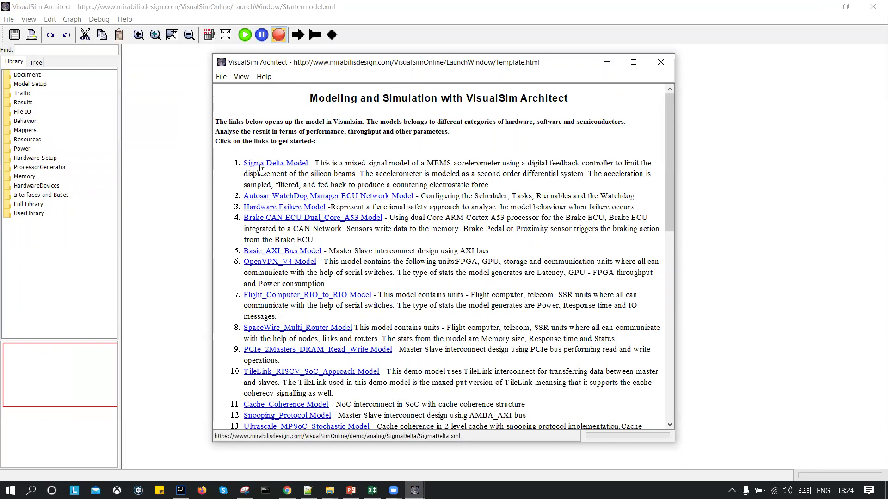
click(262, 168)
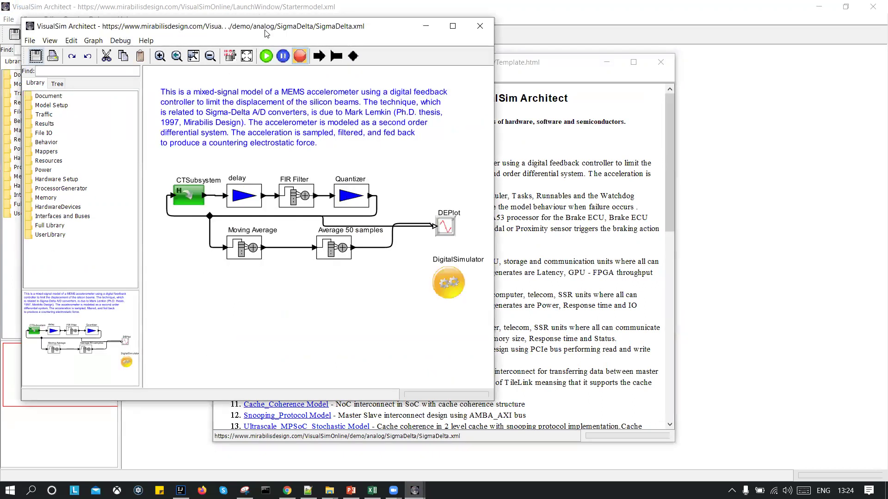
drag(265, 32, 484, 72)
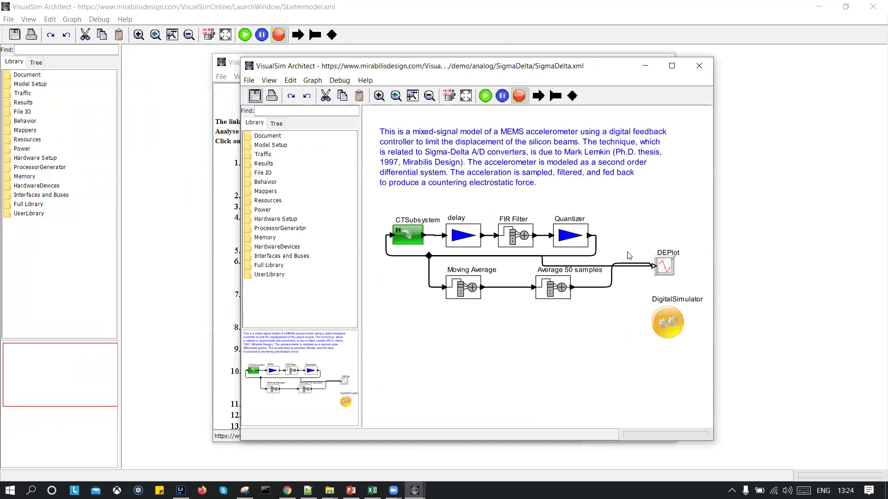
click(484, 96)
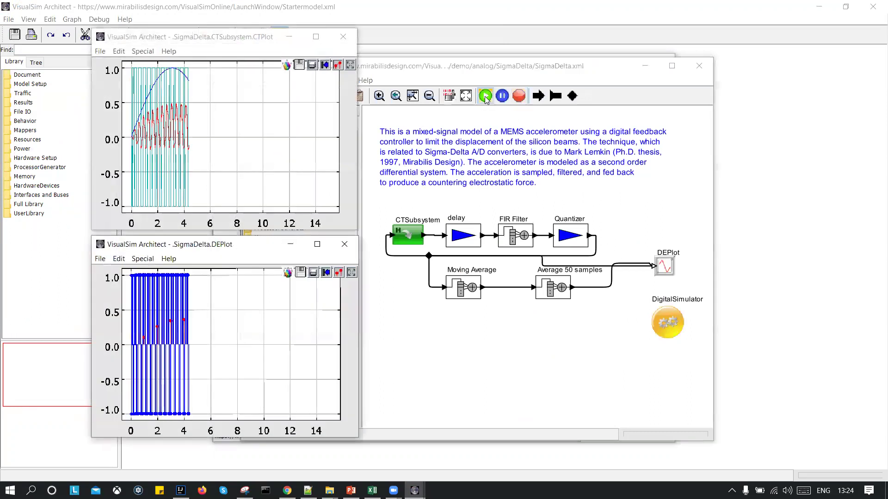
Step: Close the DEPlot and CTPlot windows, the Sigma Delta model, and the template list
click(350, 246)
click(343, 37)
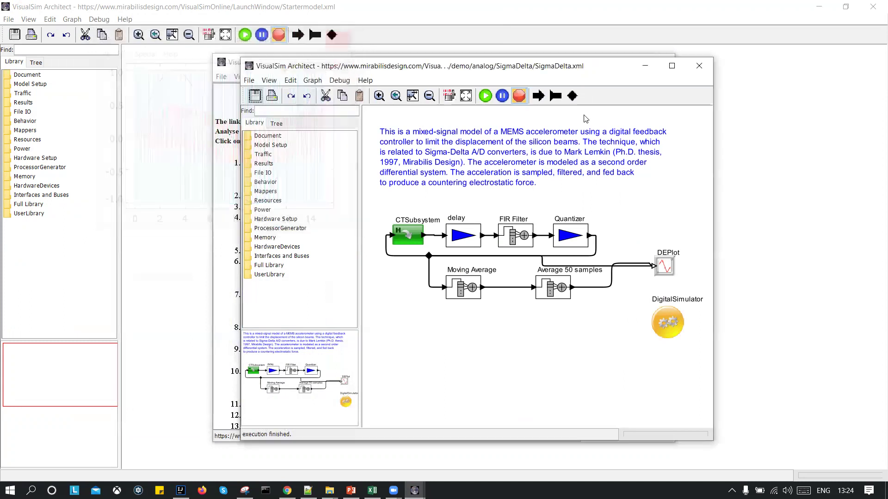
click(704, 72)
click(664, 61)
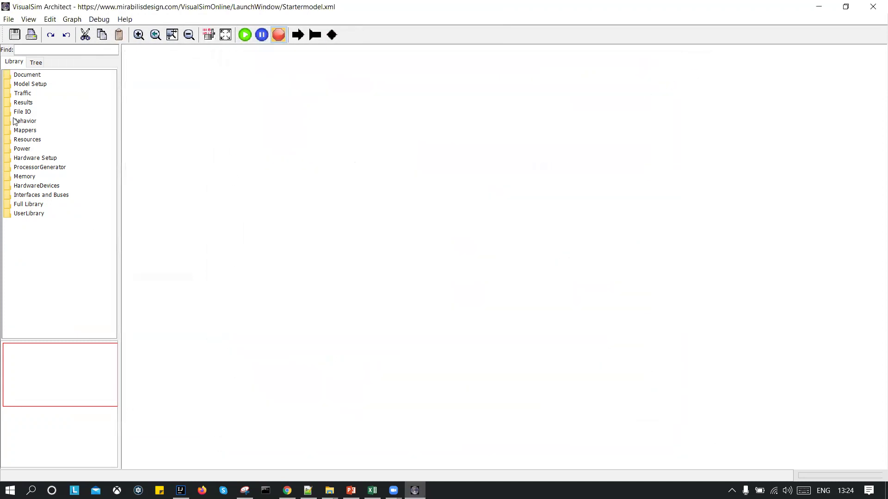
Step: Place a Traffic block, a DigitalSimulator, and a TextDisplay wired to Traffic's output on the canvas
double_click(23, 93)
drag(33, 102, 231, 164)
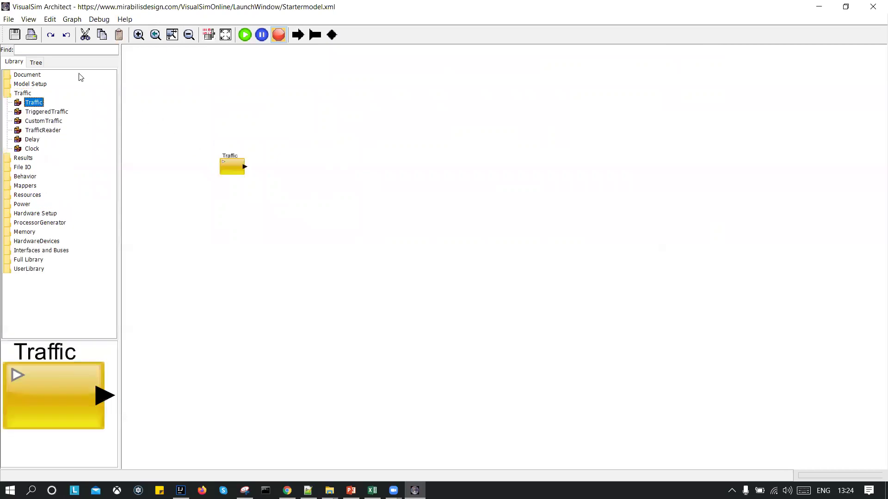
double_click(30, 83)
drag(45, 93, 409, 126)
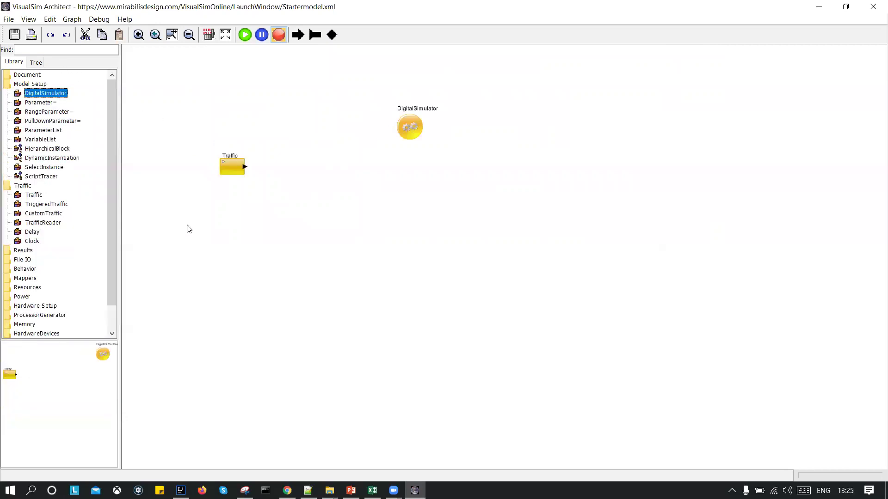
double_click(25, 251)
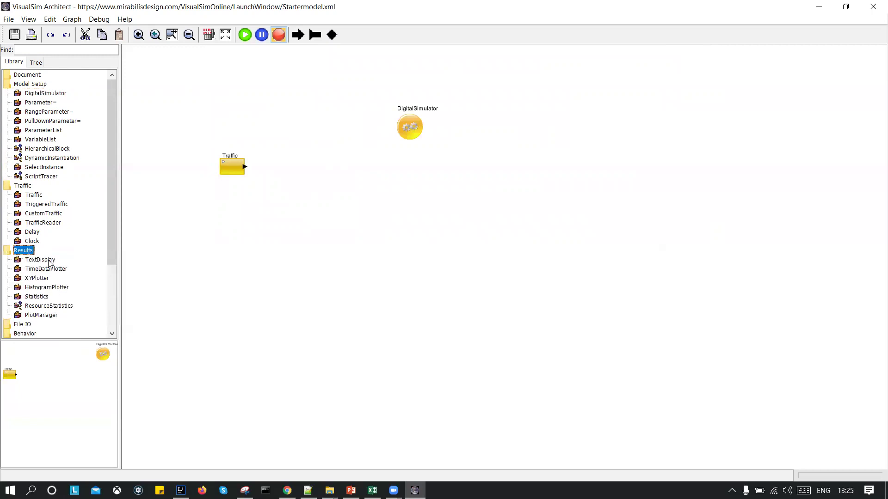
drag(49, 263, 278, 179)
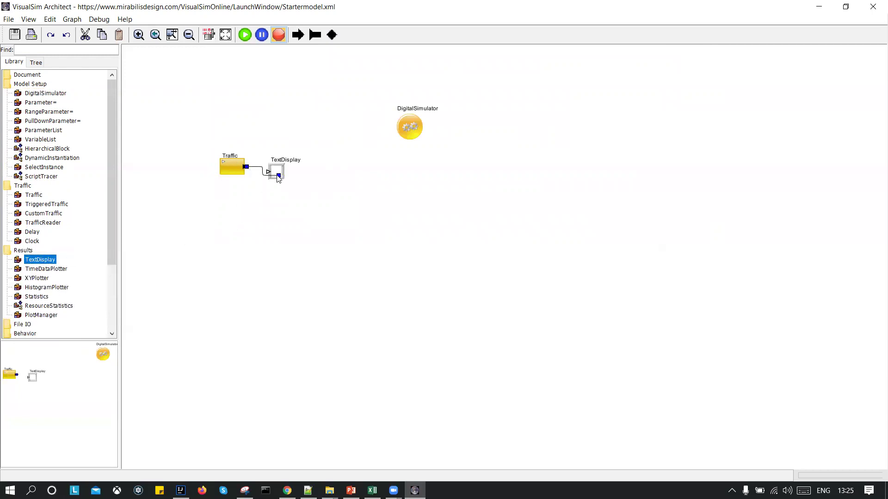
Step: Set the DigitalSimulator stopTime to 10, run the model, and close the TextDisplay output
double_click(407, 128)
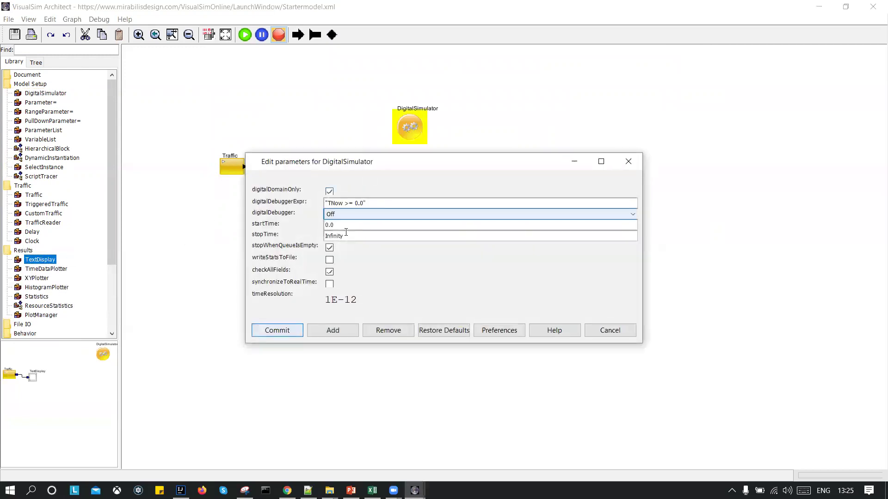
double_click(346, 234)
text(10.)
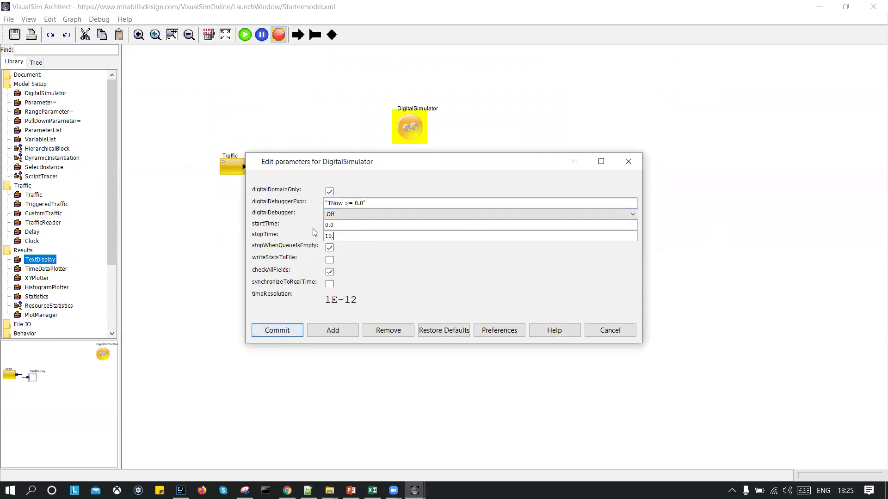
click(277, 330)
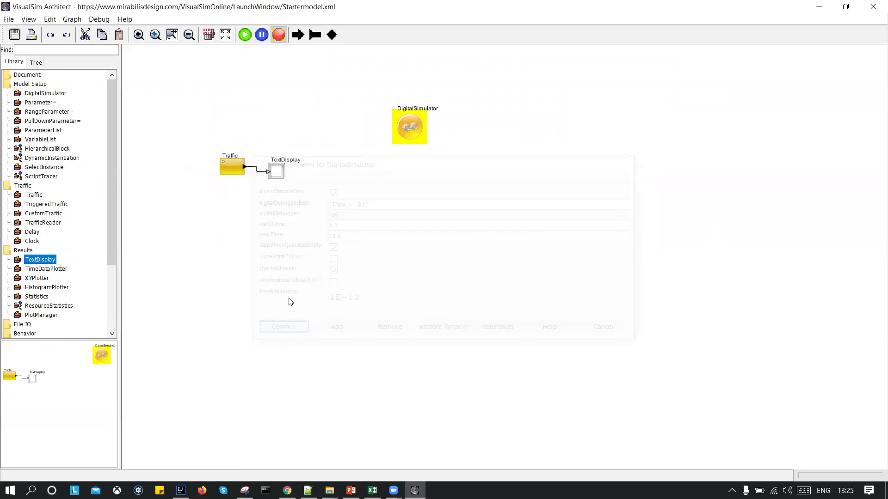
click(241, 34)
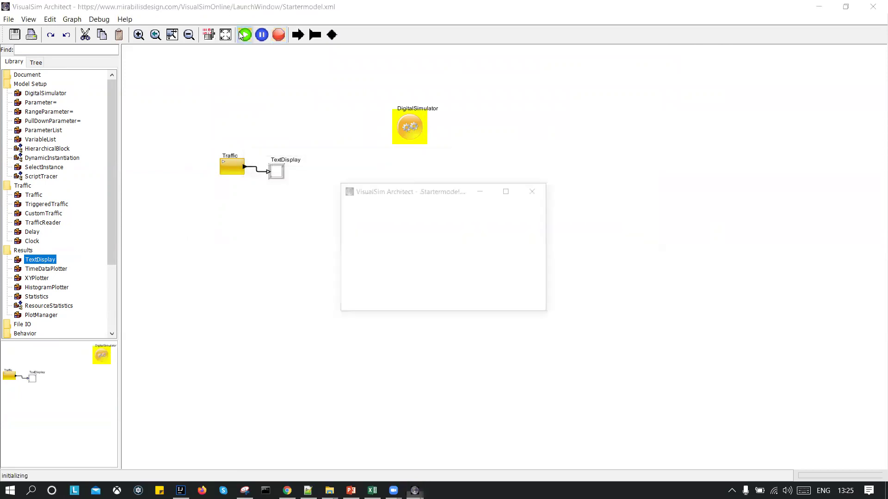
click(544, 189)
click(6, 20)
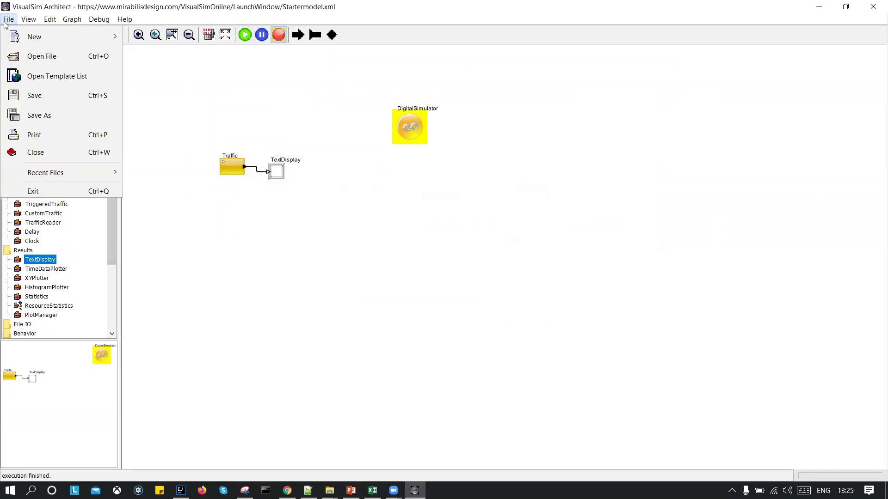
click(28, 117)
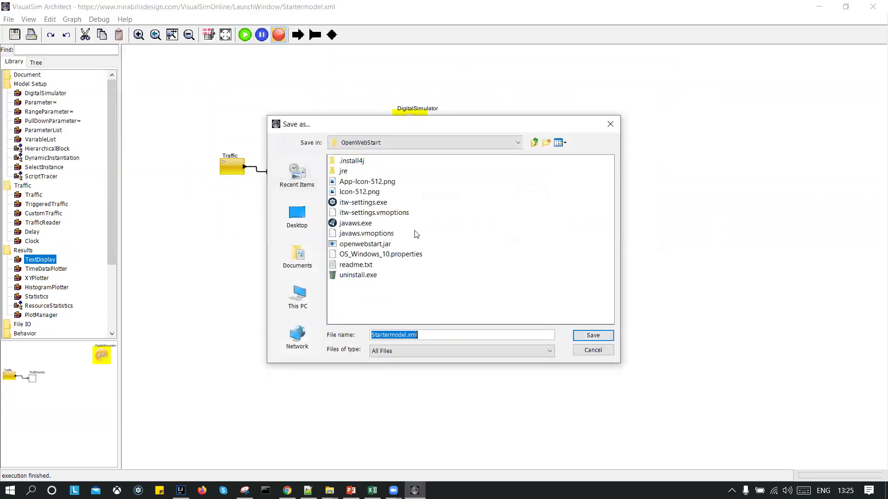
click(610, 133)
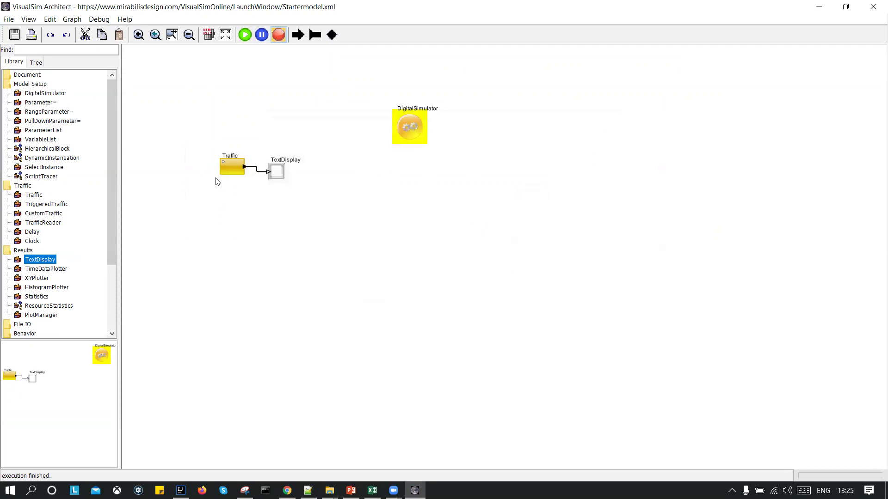